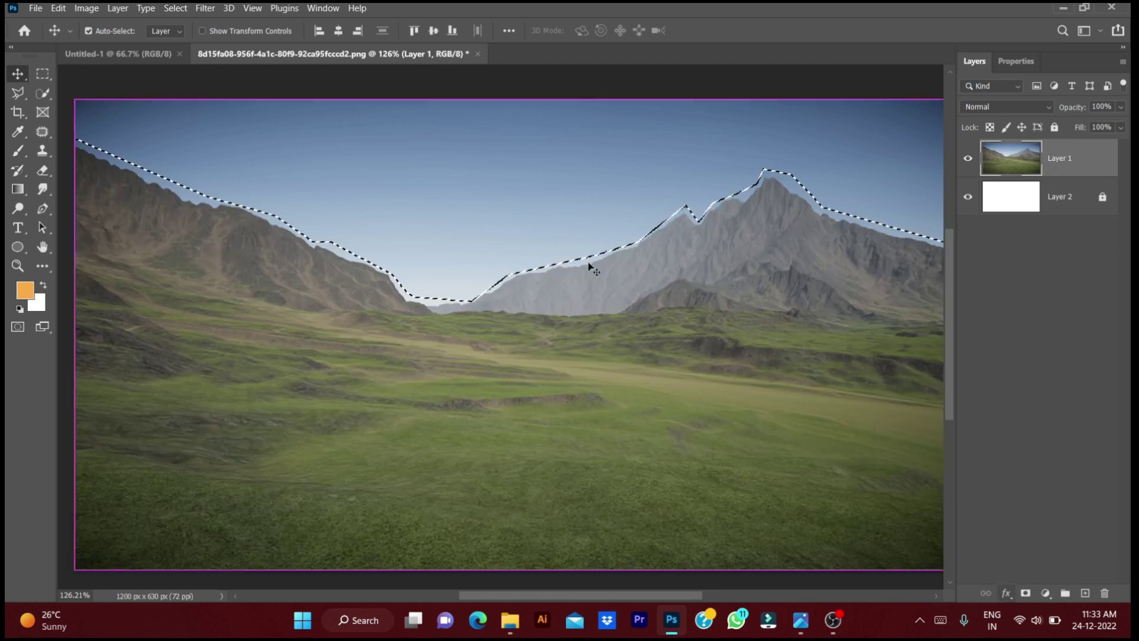
Step: Add a layer mask to Layer 1 from the sky selection and set up a small Brush
click(1025, 593)
key(b)
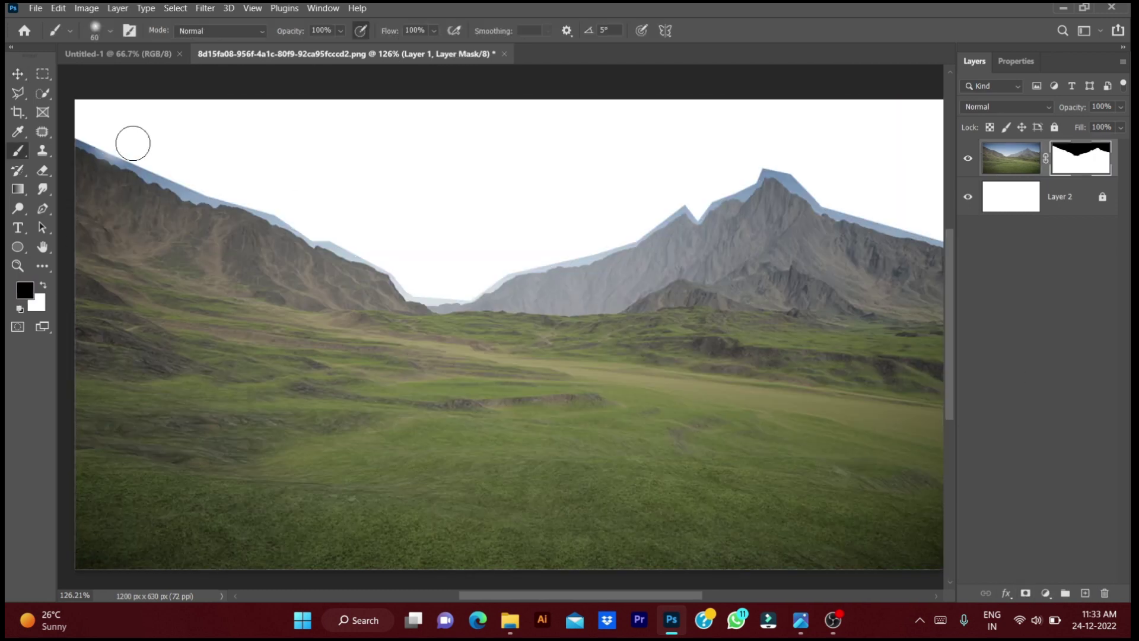
scroll(246, 77, up, 5)
right_click(343, 127)
scroll(343, 126, up, 2)
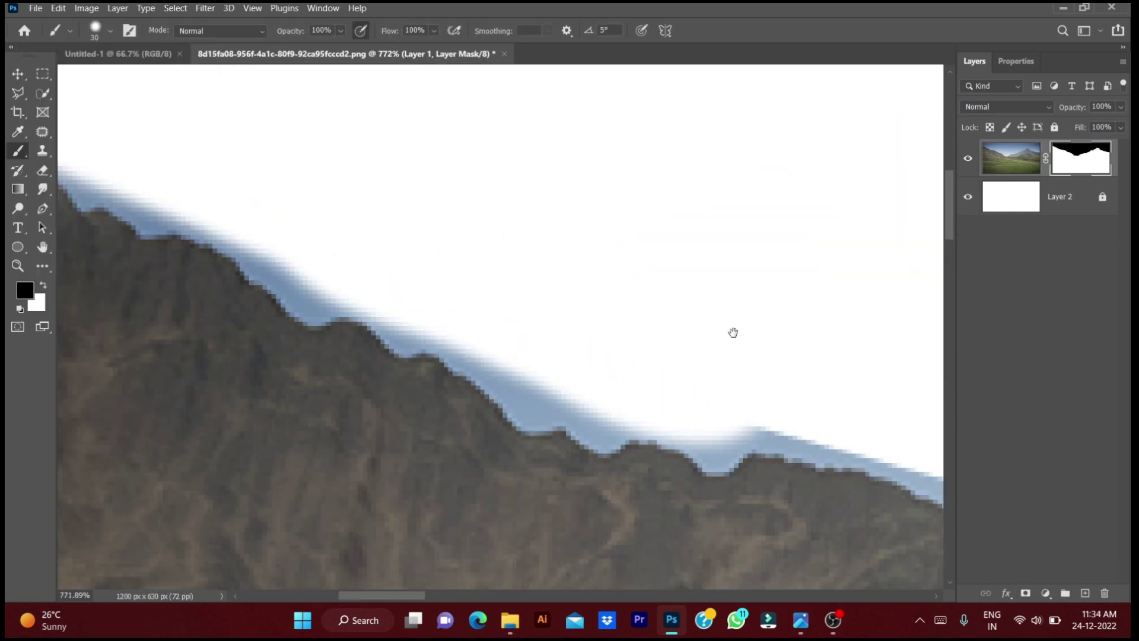
scroll(318, 159, down, 2)
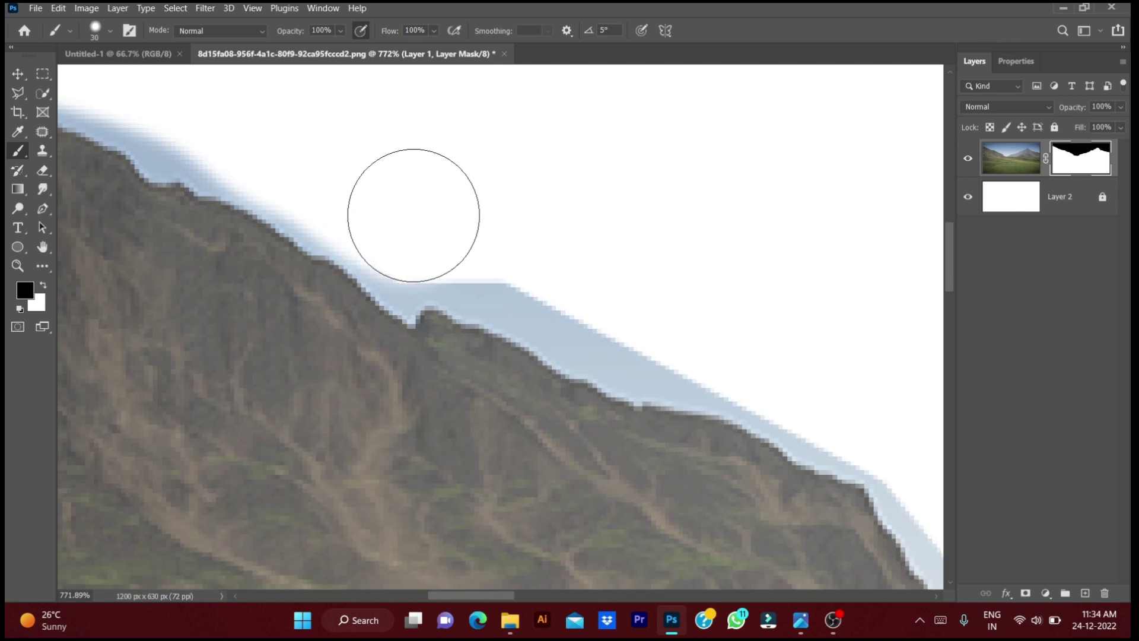
scroll(413, 211, right, 5)
scroll(598, 441, right, 5)
scroll(308, 221, right, 3)
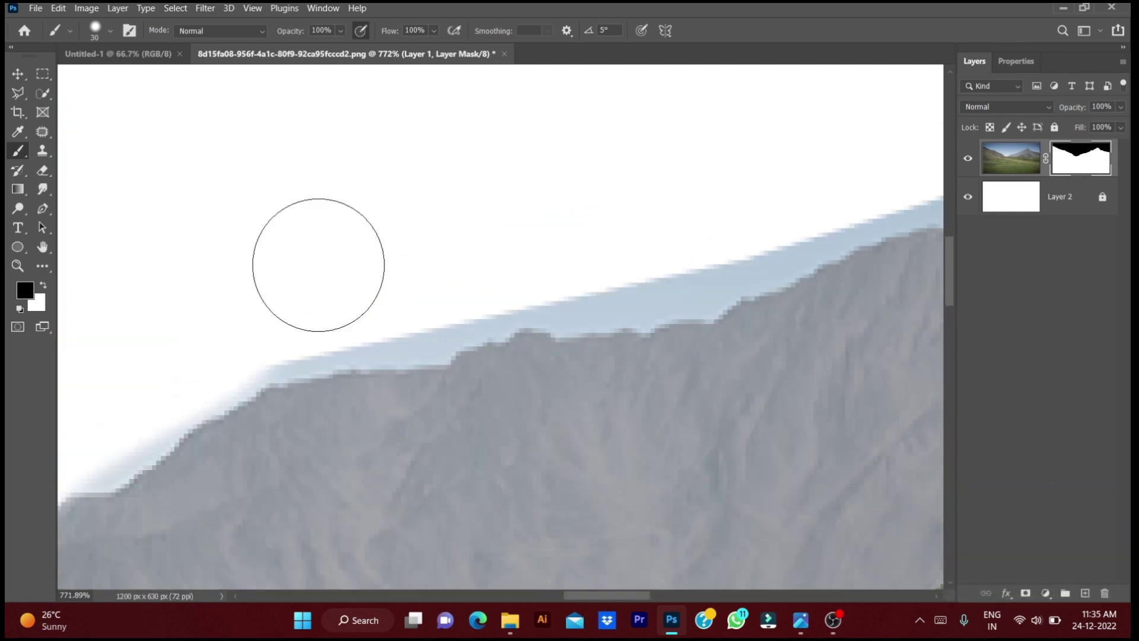
scroll(319, 264, right, 3)
scroll(491, 288, right, 3)
scroll(620, 203, right, 3)
scroll(842, 290, right, 3)
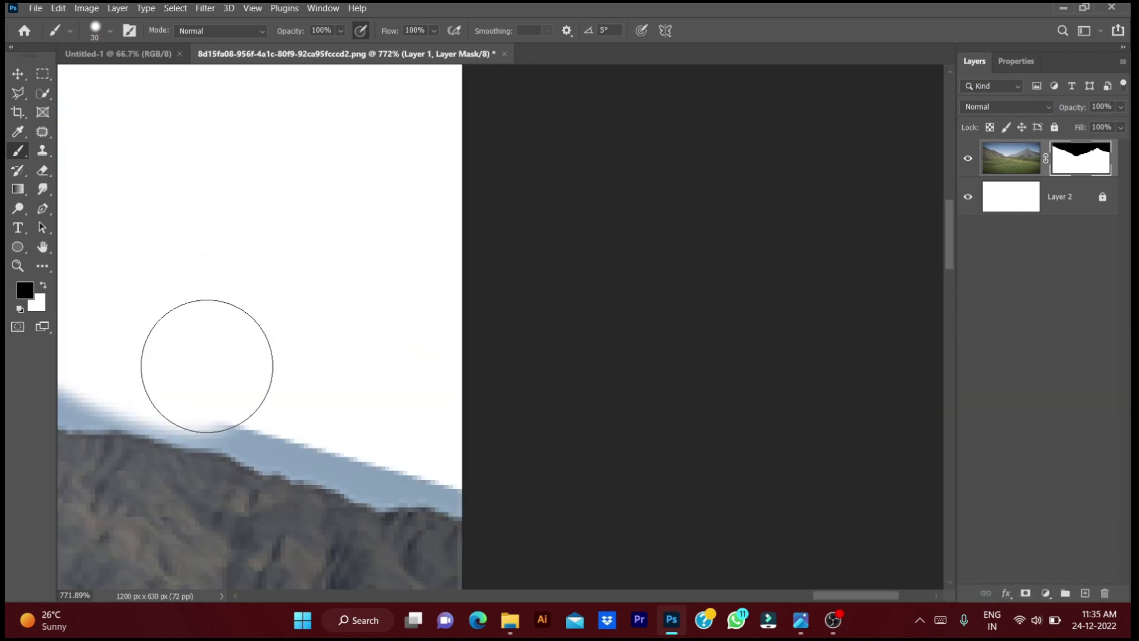
scroll(208, 366, left, 15)
right_click(424, 133)
key(Escape)
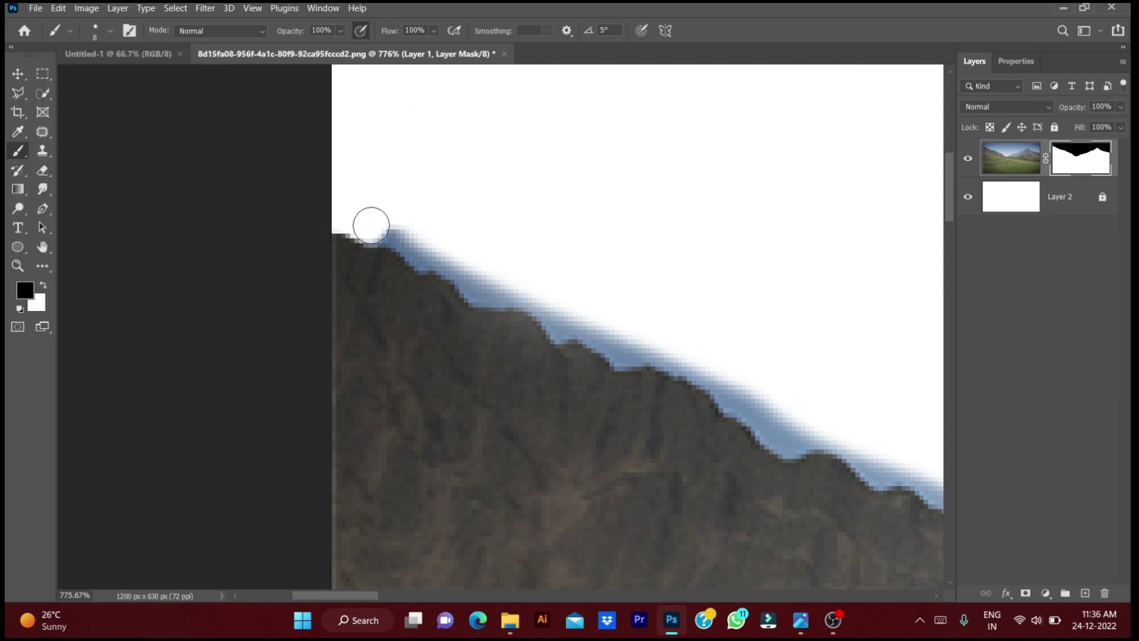
Step: Paint on the mask along the first ridge edges to hide the blue halo
drag(454, 260, 620, 349)
scroll(298, 262, right, 5)
mouse_move(397, 290)
mouse_down()
mouse_move(458, 339)
mouse_move(551, 370)
mouse_move(765, 511)
mouse_up()
scroll(330, 218, down, 2)
scroll(330, 218, right, 5)
mouse_move(330, 219)
mouse_down()
mouse_move(118, 338)
mouse_move(394, 371)
mouse_move(669, 512)
mouse_up()
scroll(236, 354, down, 2)
scroll(236, 354, right, 5)
mouse_move(236, 354)
mouse_down()
mouse_move(411, 476)
mouse_move(580, 523)
mouse_up()
scroll(376, 293, down, 2)
scroll(376, 293, right, 5)
mouse_move(376, 293)
mouse_down()
mouse_move(376, 353)
mouse_move(626, 484)
mouse_up()
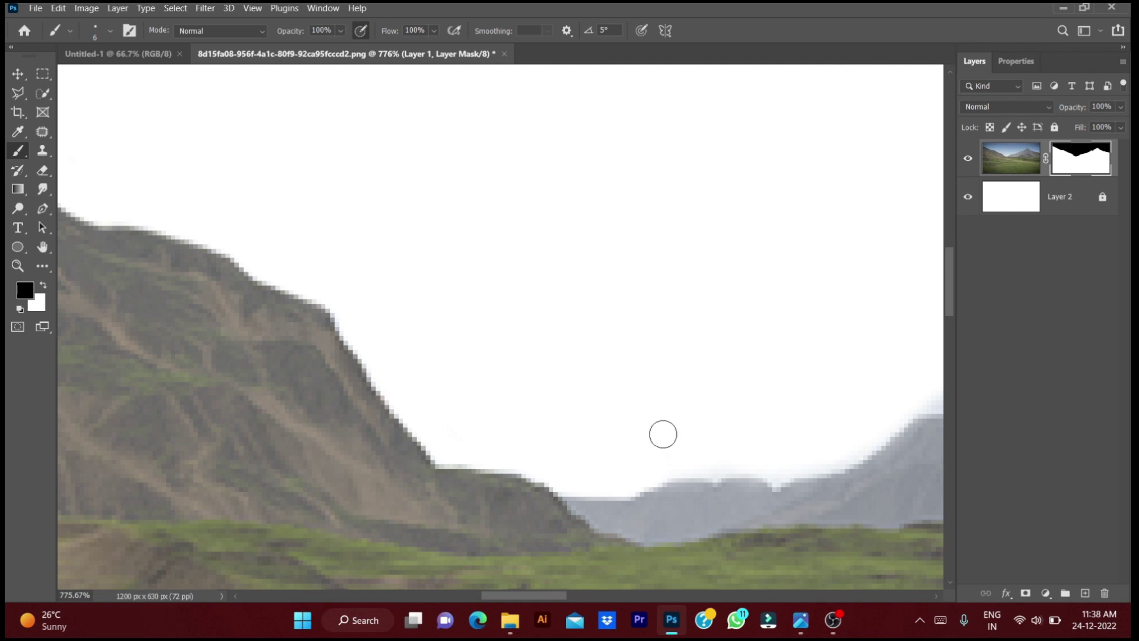
scroll(661, 435, down, 2)
scroll(662, 435, right, 5)
scroll(559, 310, up, 2)
Step: Continue masking the blue fringe along the valley dip and remaining peaks to the right
mouse_move(255, 356)
mouse_down()
mouse_move(527, 295)
mouse_move(755, 272)
mouse_move(878, 238)
mouse_up()
scroll(813, 224, right, 5)
drag(219, 374, 528, 261)
scroll(528, 262, right, 5)
scroll(528, 261, up, 2)
mouse_move(332, 427)
mouse_down()
mouse_move(394, 361)
mouse_move(578, 311)
mouse_move(602, 341)
mouse_up()
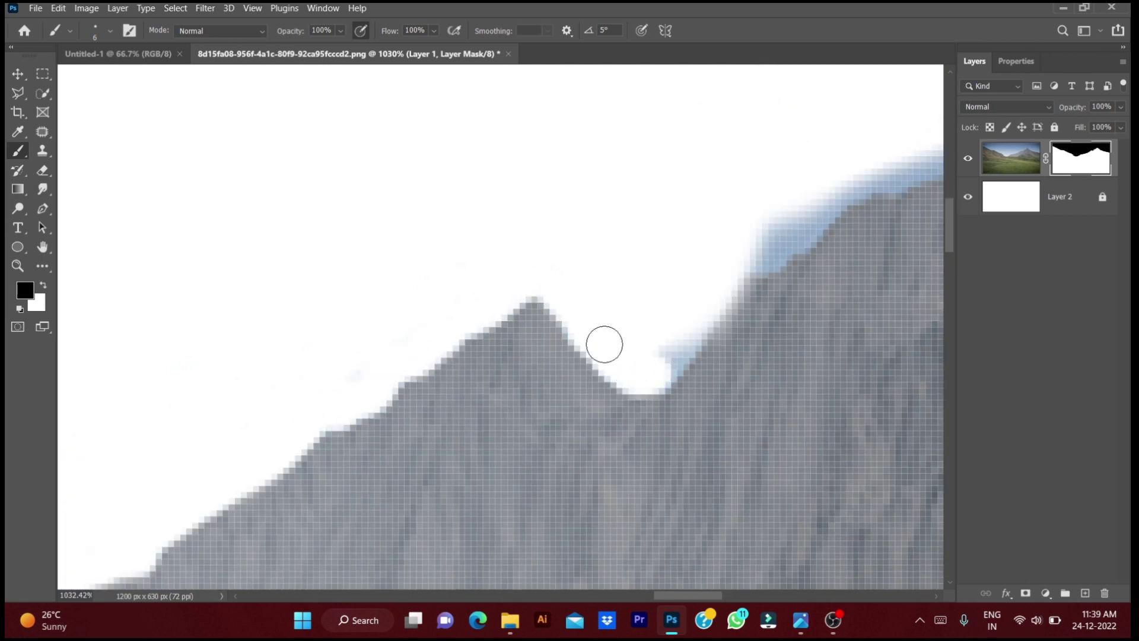
scroll(603, 340, right, 5)
scroll(602, 341, up, 2)
mouse_move(427, 447)
mouse_down()
mouse_move(635, 252)
mouse_move(795, 262)
mouse_up()
scroll(602, 195, right, 5)
scroll(602, 196, up, 2)
mouse_move(278, 468)
mouse_down()
mouse_move(445, 374)
mouse_move(537, 261)
mouse_up()
drag(356, 433, 332, 384)
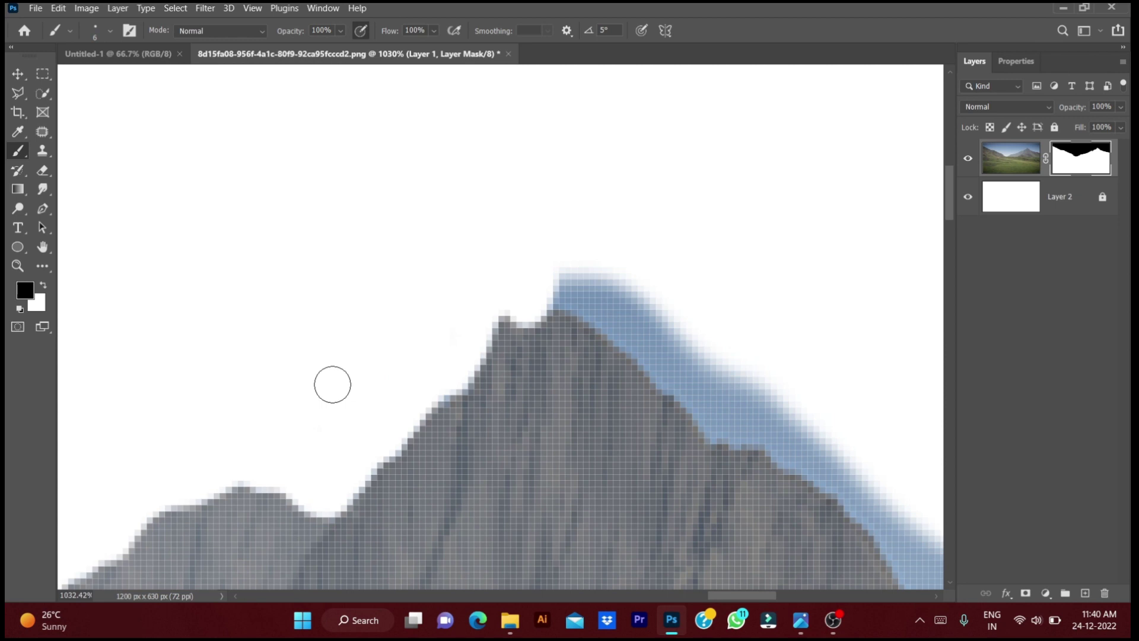
scroll(382, 429, right, 5)
scroll(383, 430, up, 2)
drag(427, 368, 588, 496)
scroll(587, 496, right, 12)
scroll(588, 496, down, 10)
mouse_move(203, 178)
mouse_down()
mouse_move(376, 338)
mouse_move(741, 418)
mouse_up()
scroll(765, 358, right, 5)
scroll(765, 358, up, 2)
mouse_move(244, 296)
mouse_down()
mouse_move(438, 368)
mouse_move(868, 432)
mouse_up()
scroll(867, 432, right, 10)
drag(294, 332, 542, 389)
scroll(542, 389, left, 3)
scroll(251, 234, right, 3)
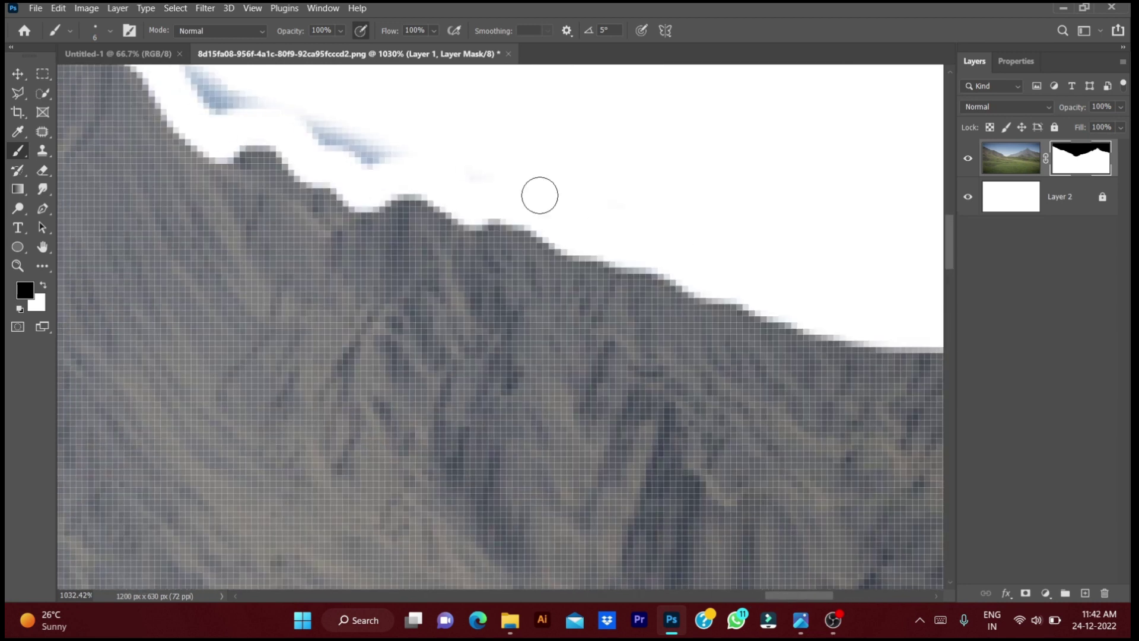
scroll(539, 193, up, 2)
drag(628, 267, 552, 208)
Step: Apply Levels with the black input raised to 8 to deepen the shadows
key(ctrl+0)
click(86, 7)
click(279, 53)
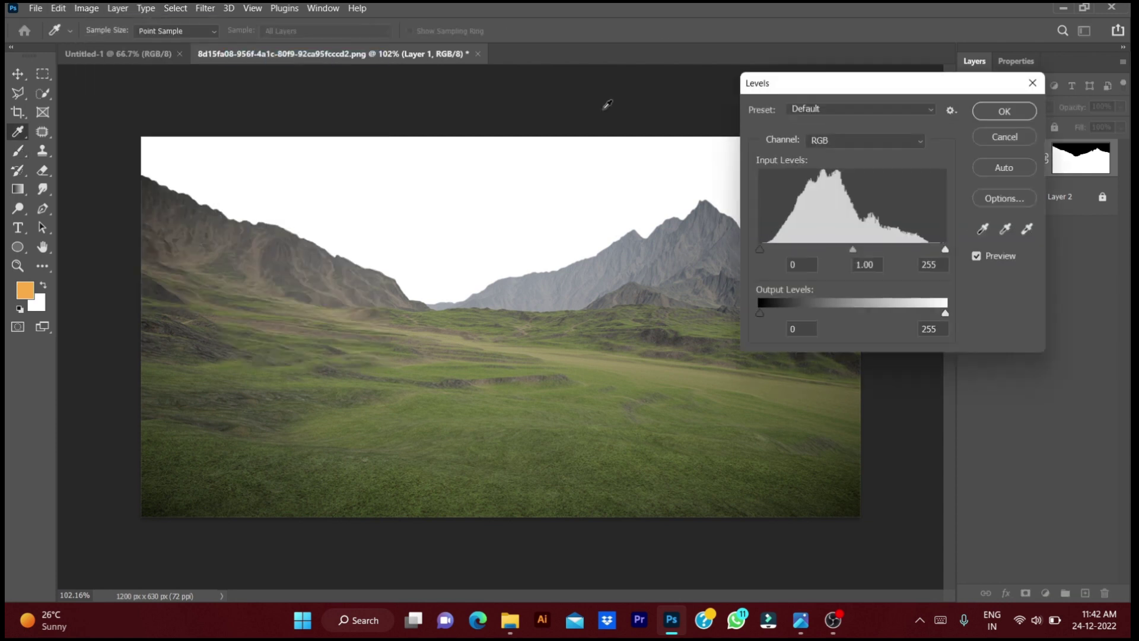
drag(761, 249, 766, 250)
key(Return)
Step: Lighten the mountain slopes with the Dodge tool at reduced 30% exposure
key(o)
scroll(552, 254, up, 3)
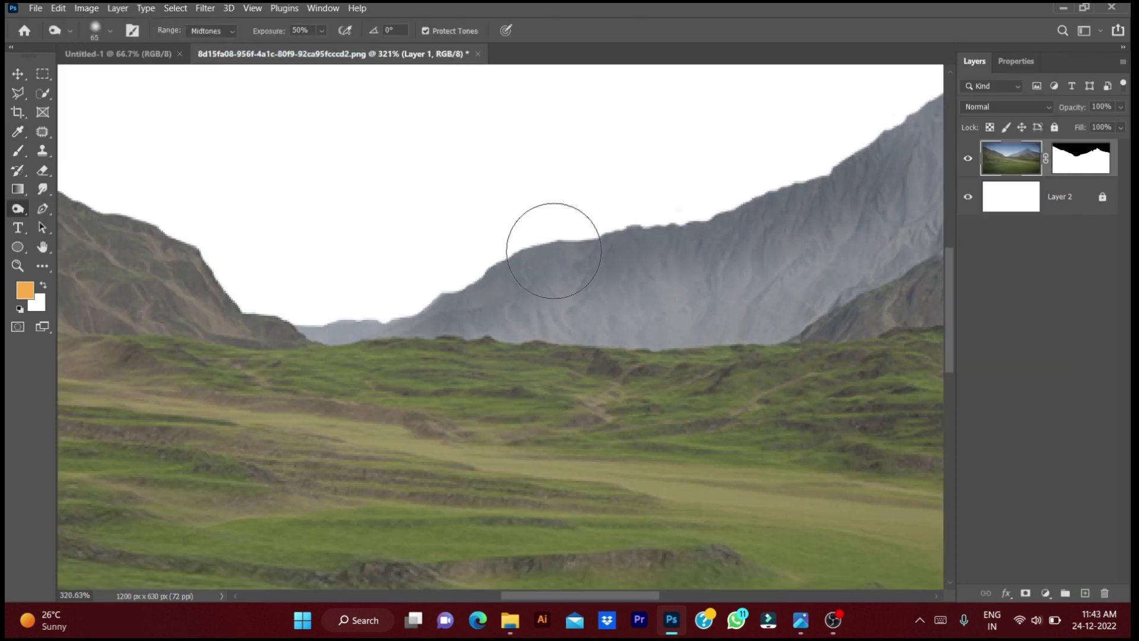
drag(883, 303, 201, 314)
scroll(534, 224, left, 5)
scroll(361, 263, down, 5)
scroll(491, 356, left, 5)
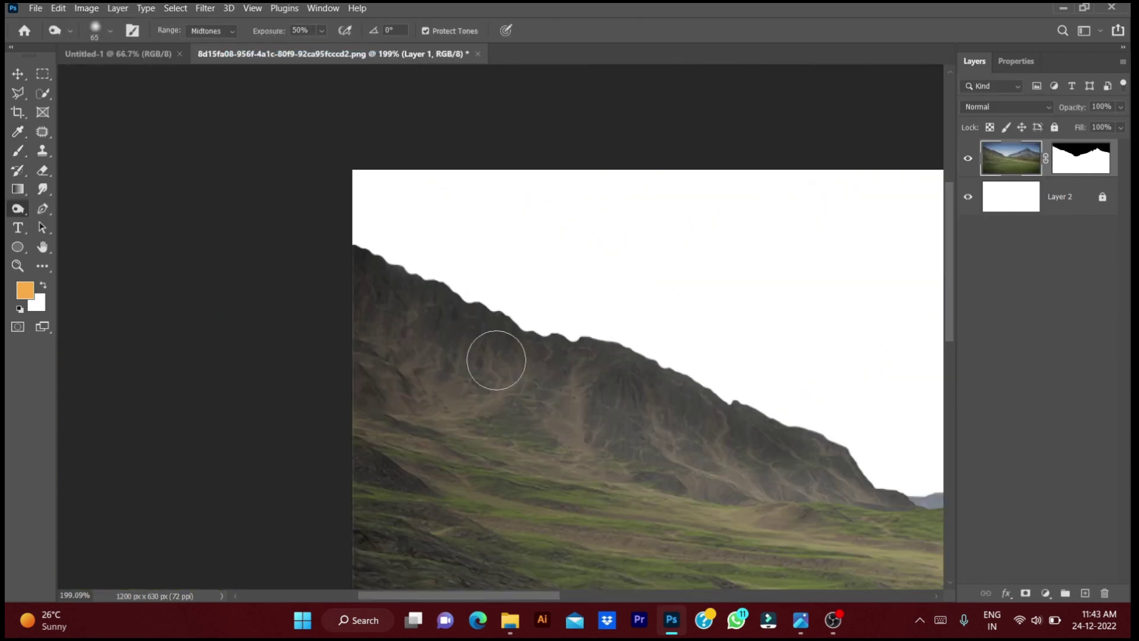
click(321, 31)
drag(330, 47, 325, 53)
scroll(519, 296, right, 5)
scroll(267, 325, right, 5)
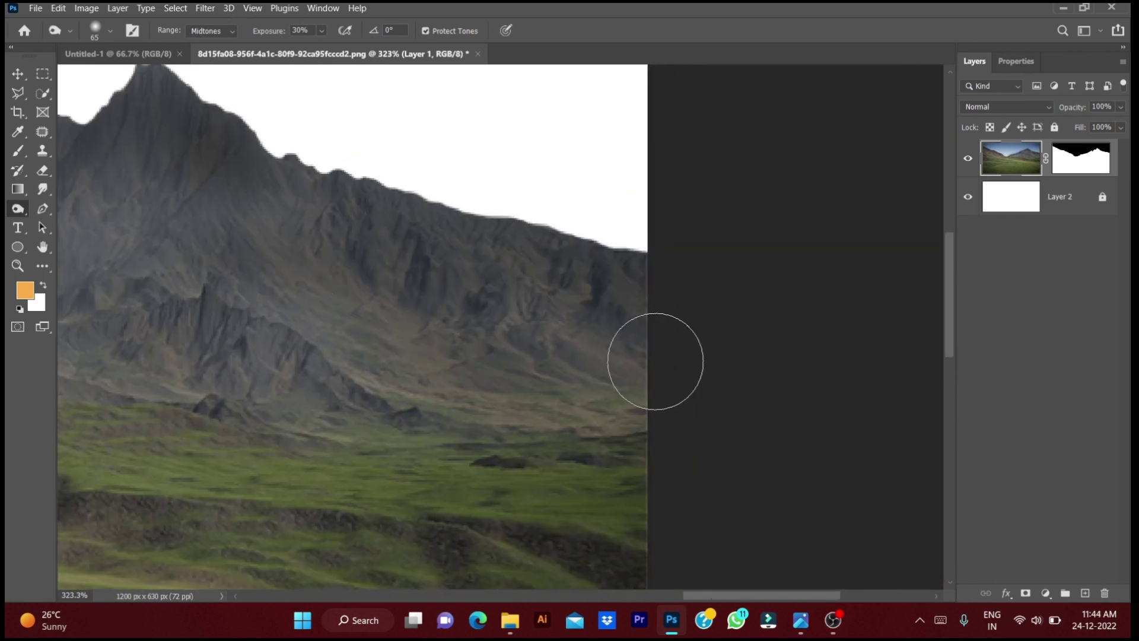
scroll(655, 361, left, 5)
scroll(445, 386, left, 10)
scroll(559, 292, down, 5)
scroll(158, 310, up, 5)
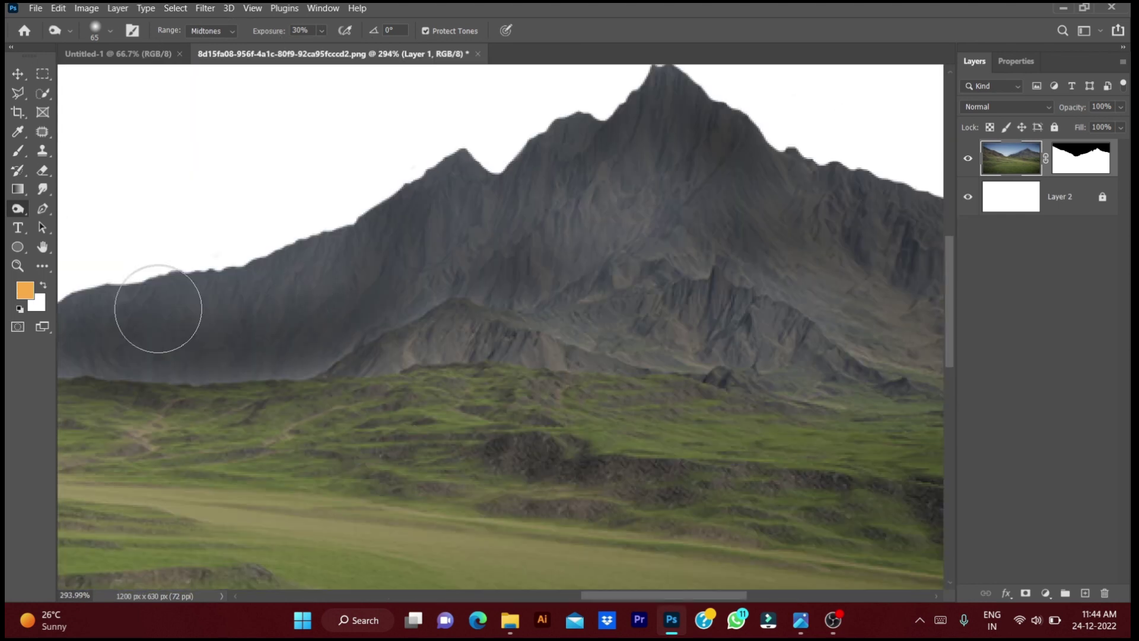
scroll(517, 313, right, 5)
scroll(816, 295, left, 5)
scroll(816, 291, down, 1)
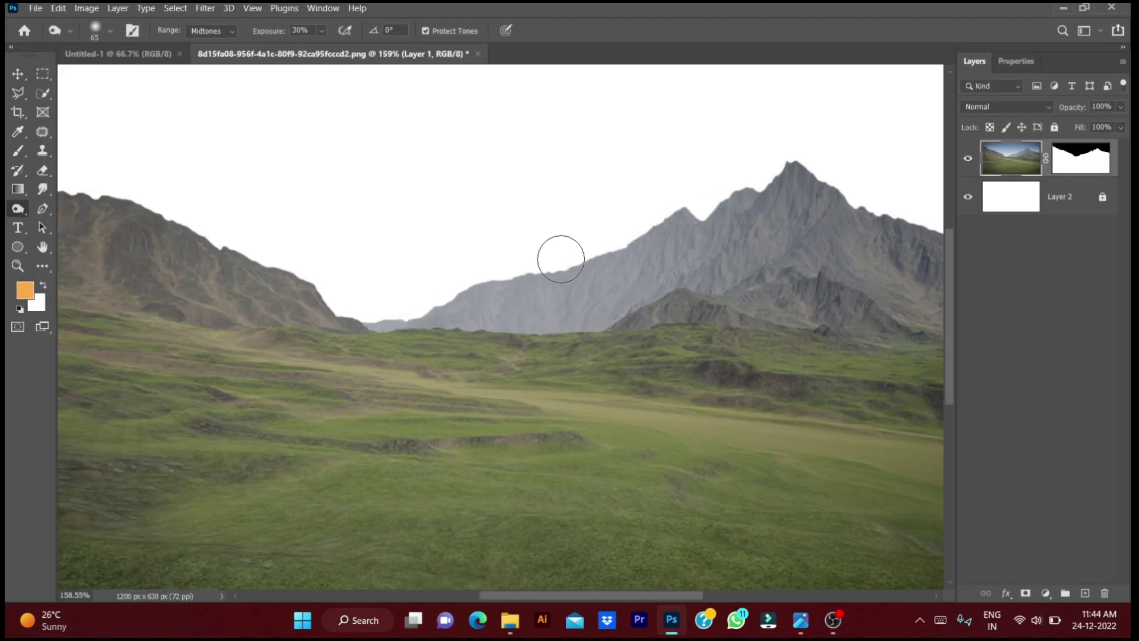
scroll(626, 307, up, 3)
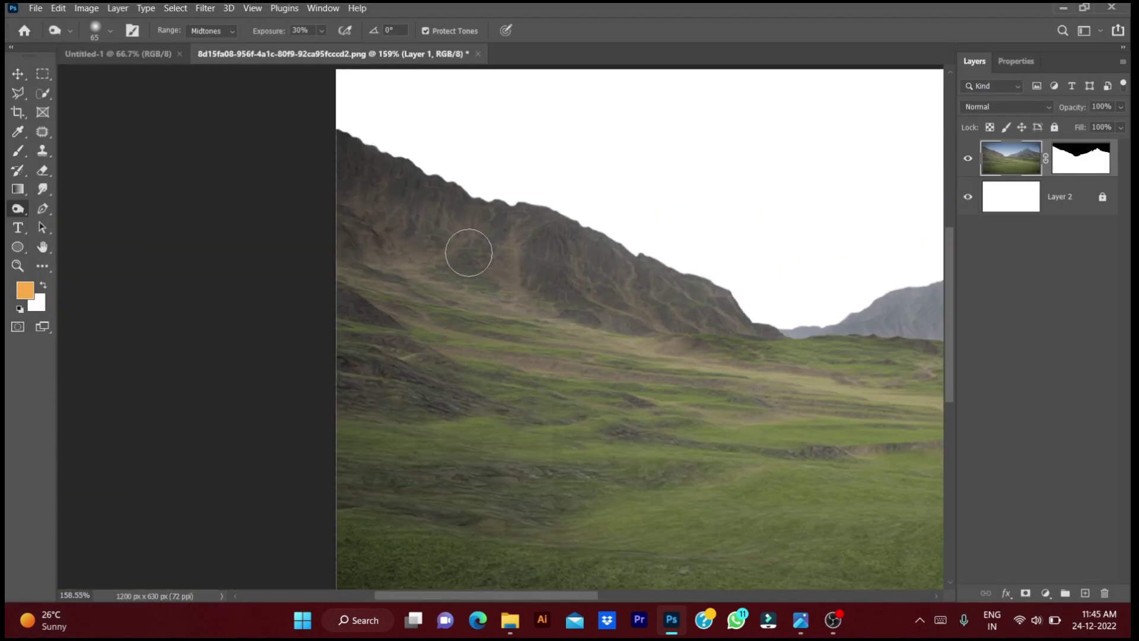
scroll(468, 252, down, 3)
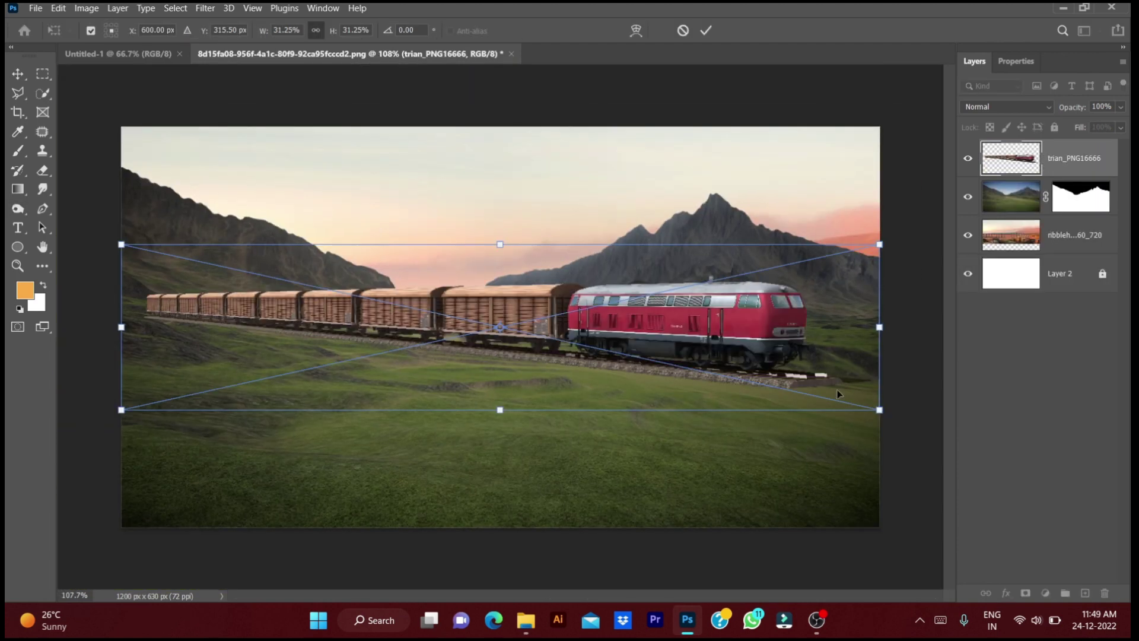
Step: Undo a first train resize, then convert the train layer to a Smart Object
drag(880, 409, 696, 371)
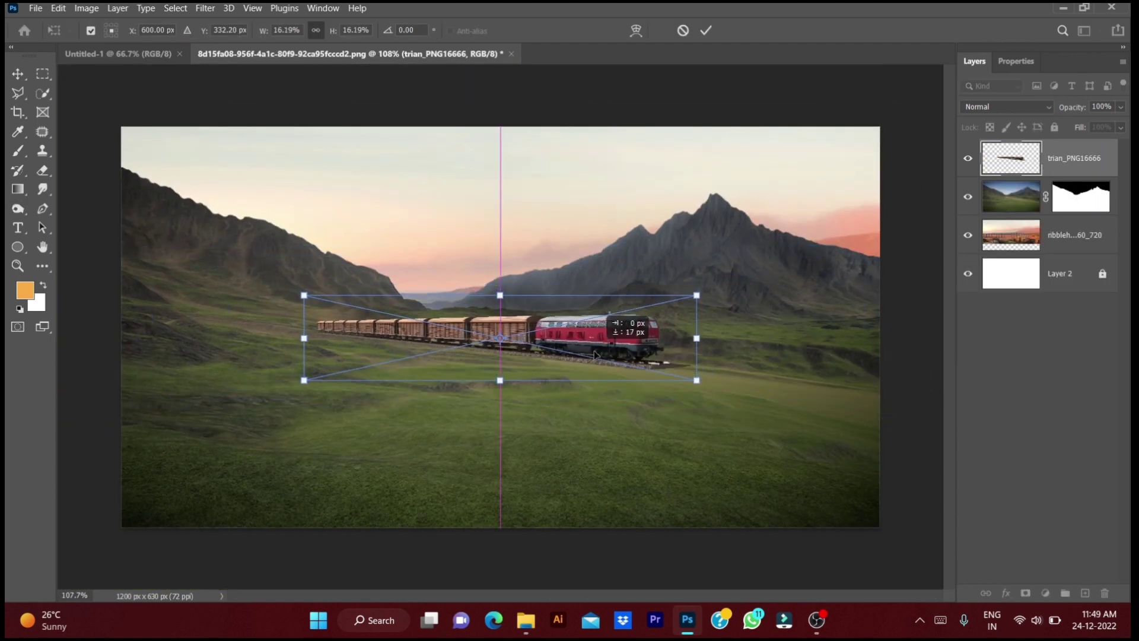
drag(601, 343, 593, 366)
key(ctrl+z)
key(ctrl+z)
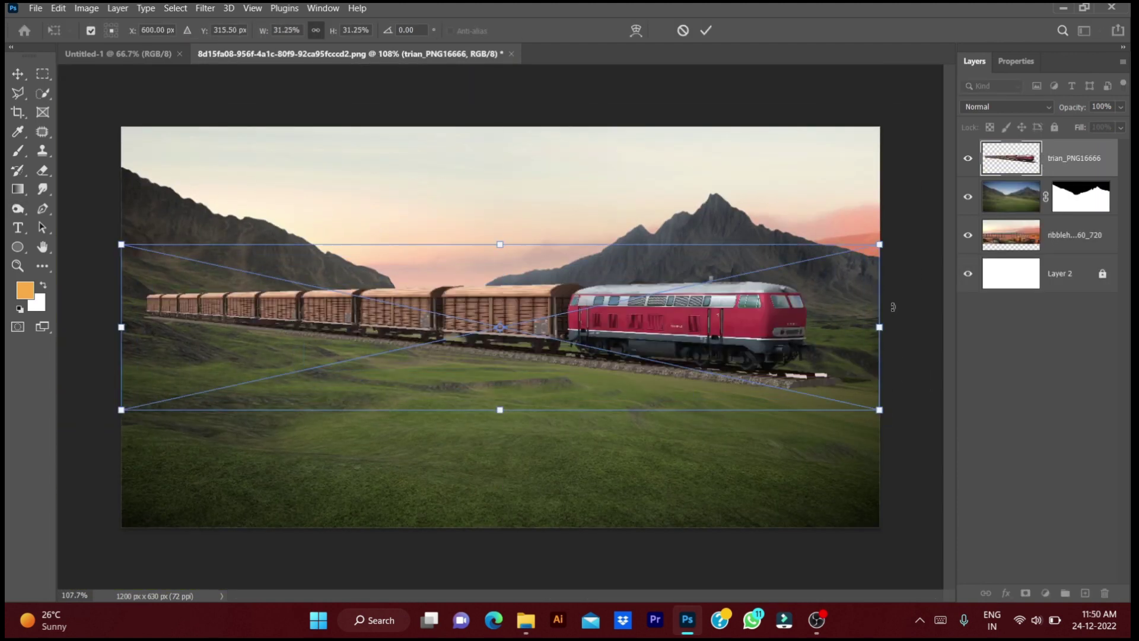
right_click(1080, 149)
click(926, 163)
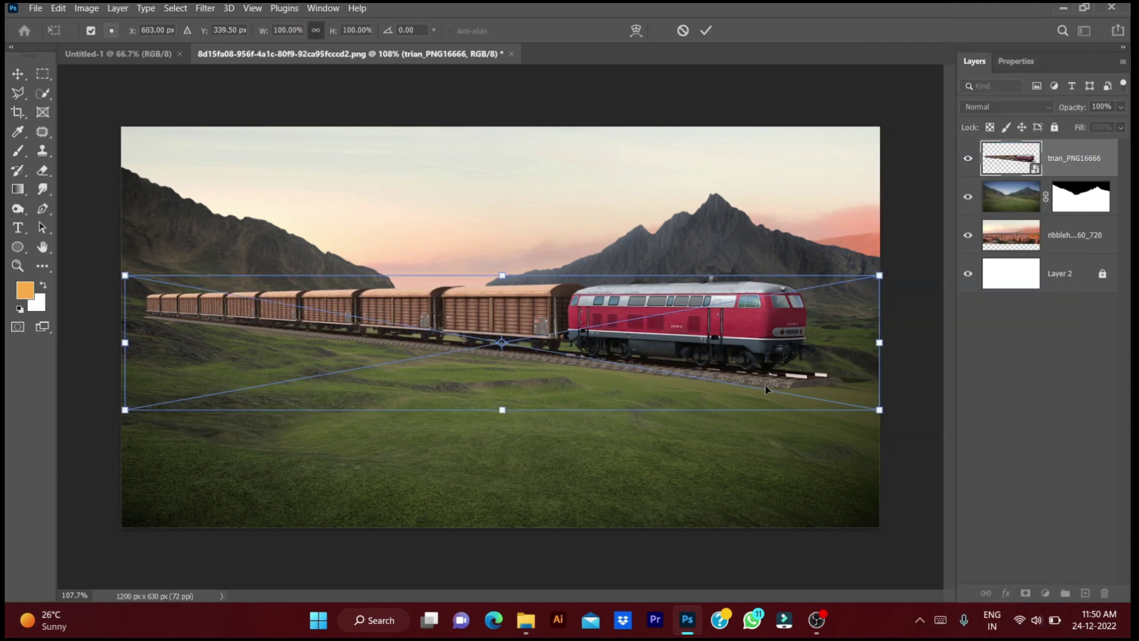
Step: Scale the train to about 54% and place it on the slope below the mountains
drag(879, 411, 719, 381)
drag(662, 341, 660, 356)
drag(719, 398, 704, 396)
mouse_move(645, 361)
mouse_down()
mouse_move(693, 367)
mouse_move(311, 372)
mouse_up()
Step: Commit the train, then stretch, shift and skew the ruined building into shape
key(Return)
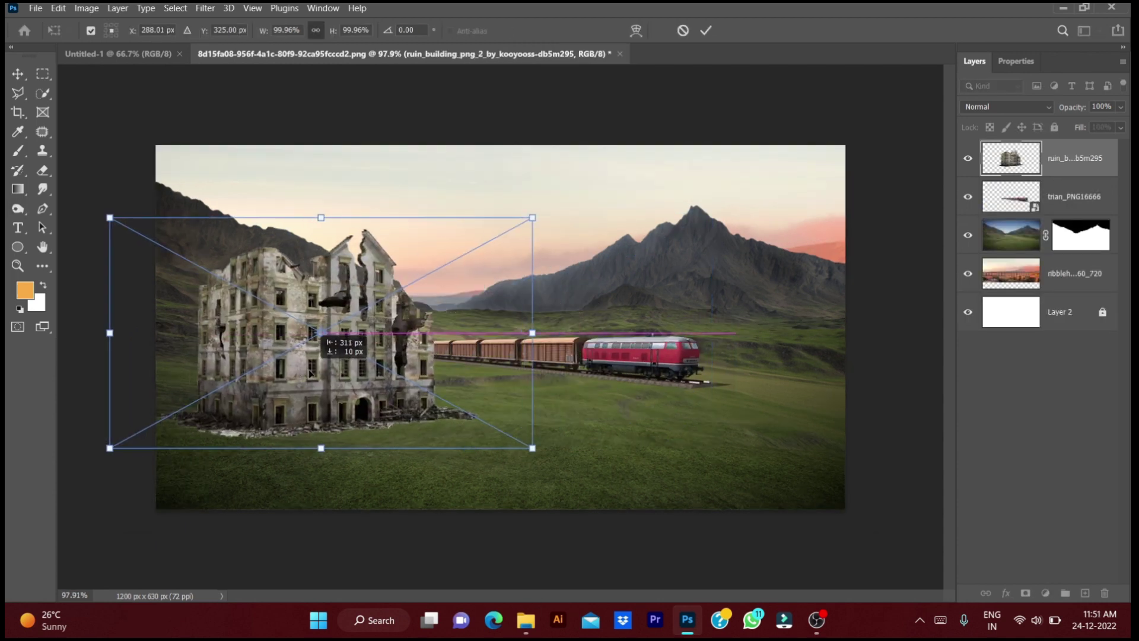
drag(532, 449, 548, 453)
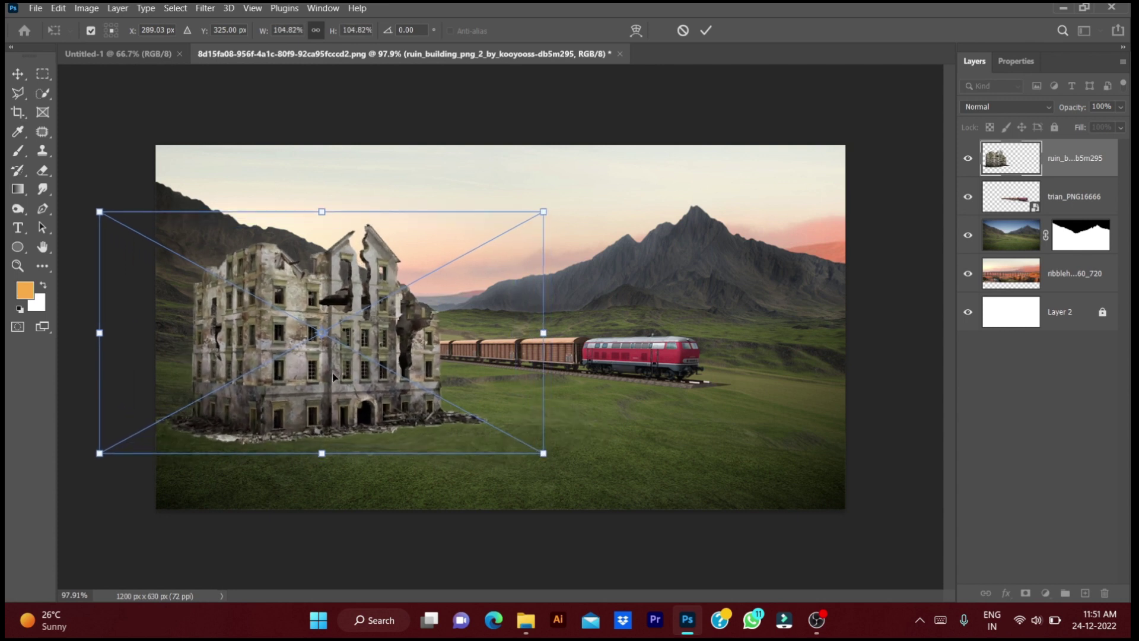
drag(332, 373, 337, 373)
drag(326, 214, 326, 194)
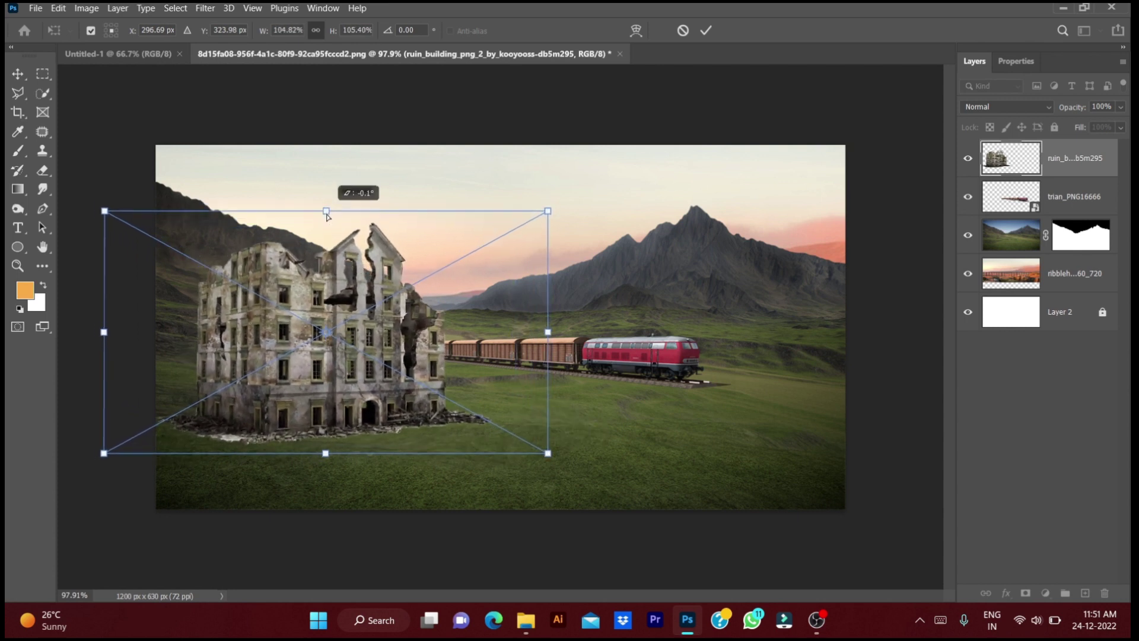
drag(548, 191, 559, 198)
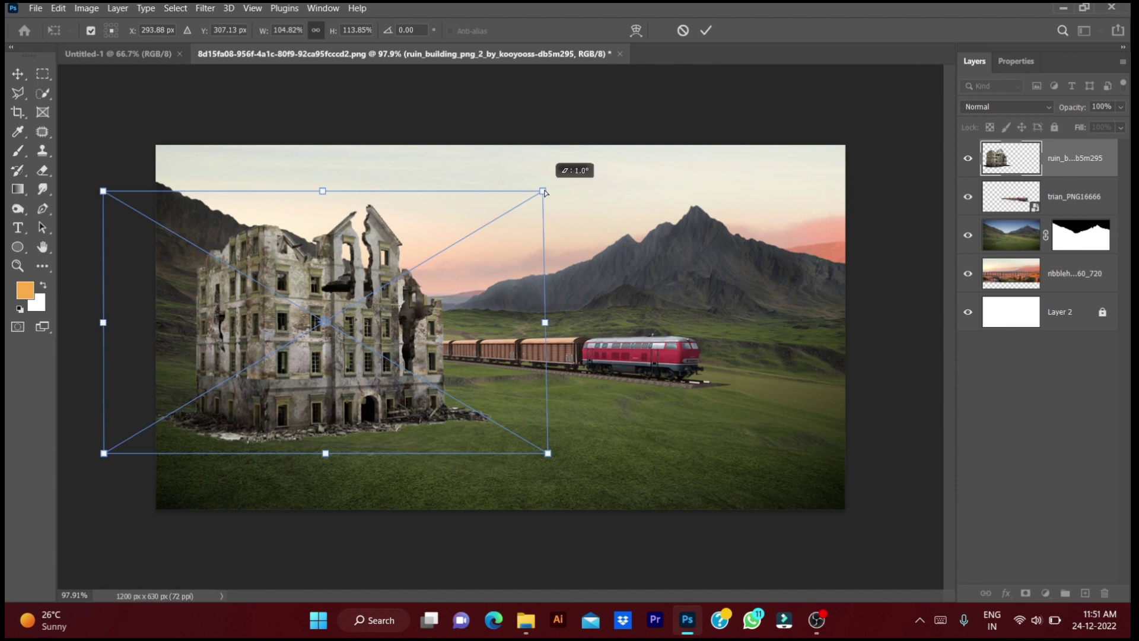
drag(103, 192, 94, 194)
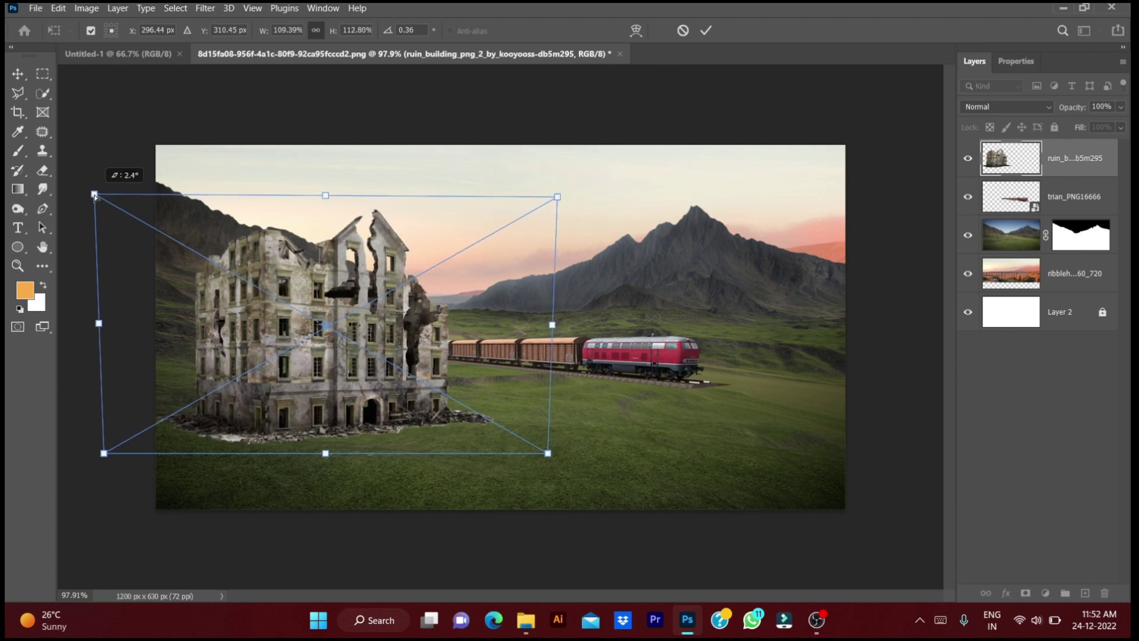
key(Return)
Step: Shrink the ruined building around its centre with Free Transform
key(ctrl+0)
scroll(368, 347, down, 3)
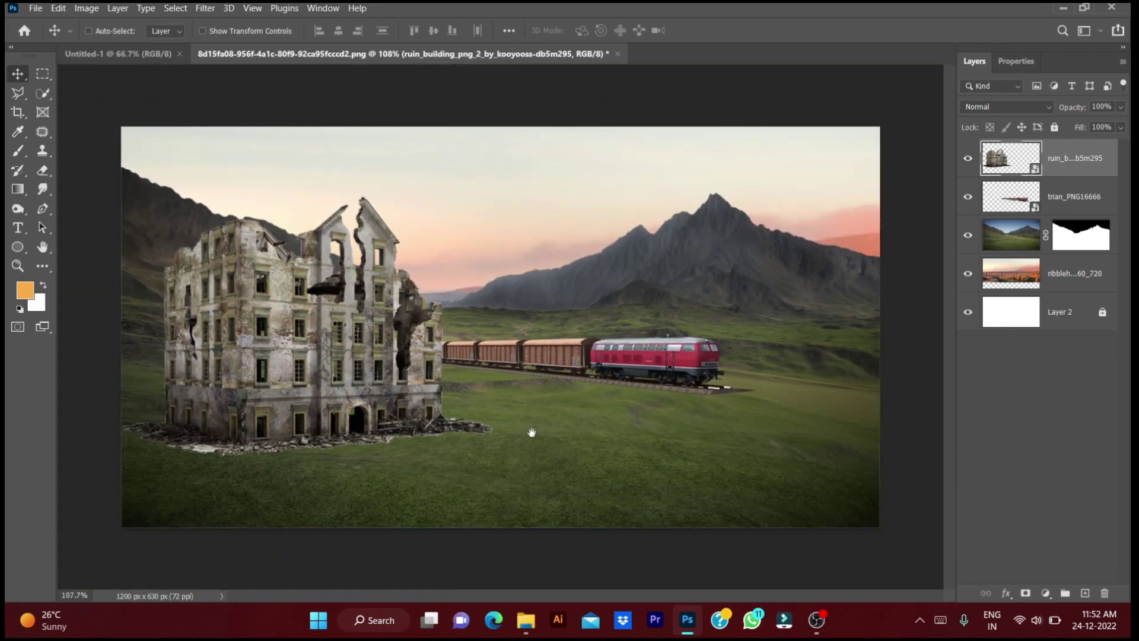
key(ctrl+t)
drag(542, 437, 502, 417)
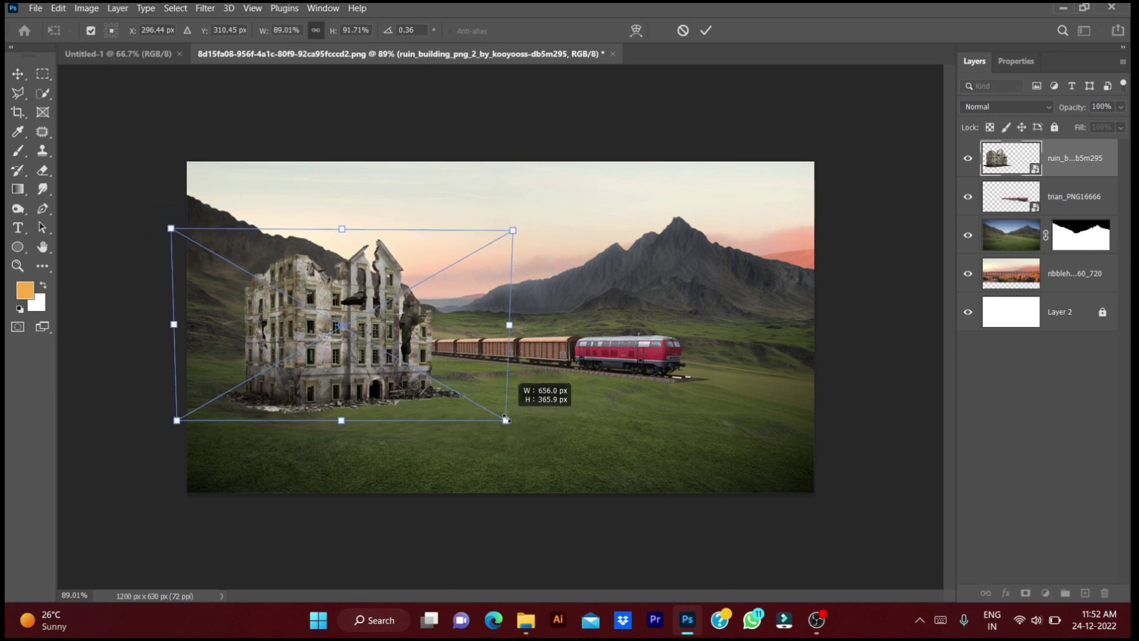
key(Return)
Step: Set up the Eraser with a fully soft 0% hardness brush
click(42, 170)
click(95, 29)
click(1047, 154)
Step: Zoom in and pan around the building's rubble base, then zoom back out
scroll(338, 468, up, 5)
scroll(247, 495, up, 4)
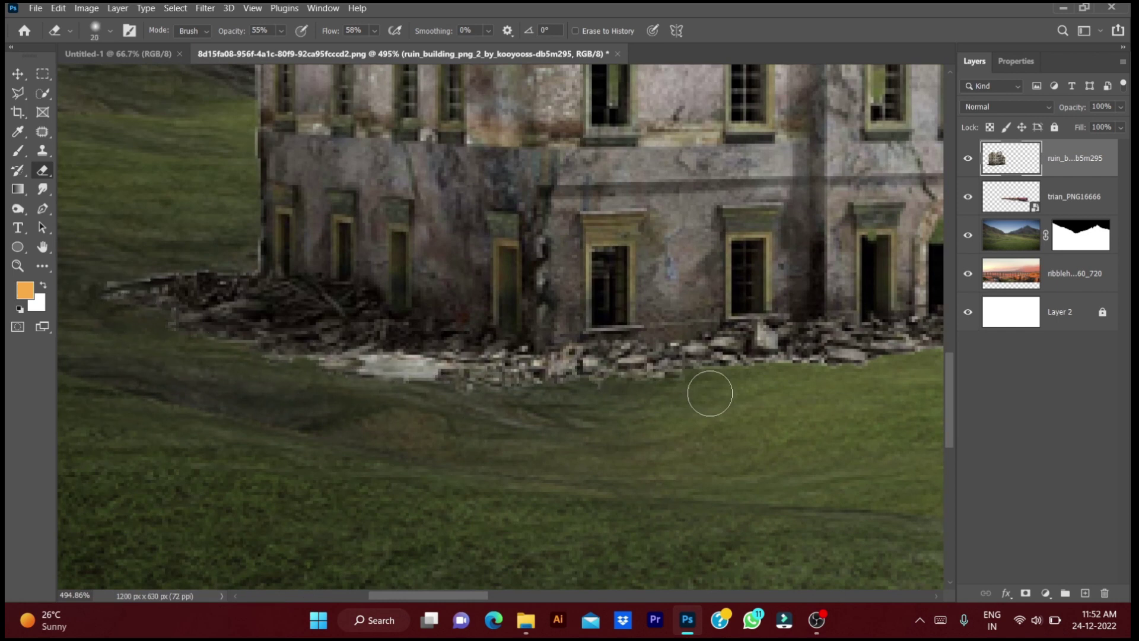
drag(710, 393, 378, 437)
drag(767, 399, 385, 458)
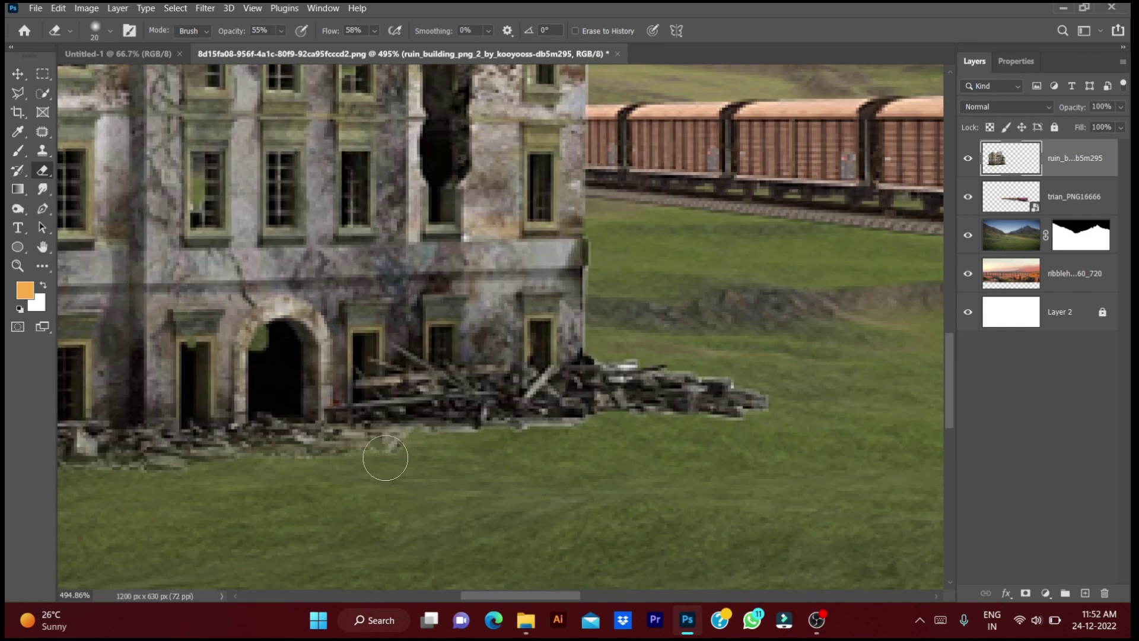
scroll(801, 404, down, 4)
scroll(745, 476, down, 4)
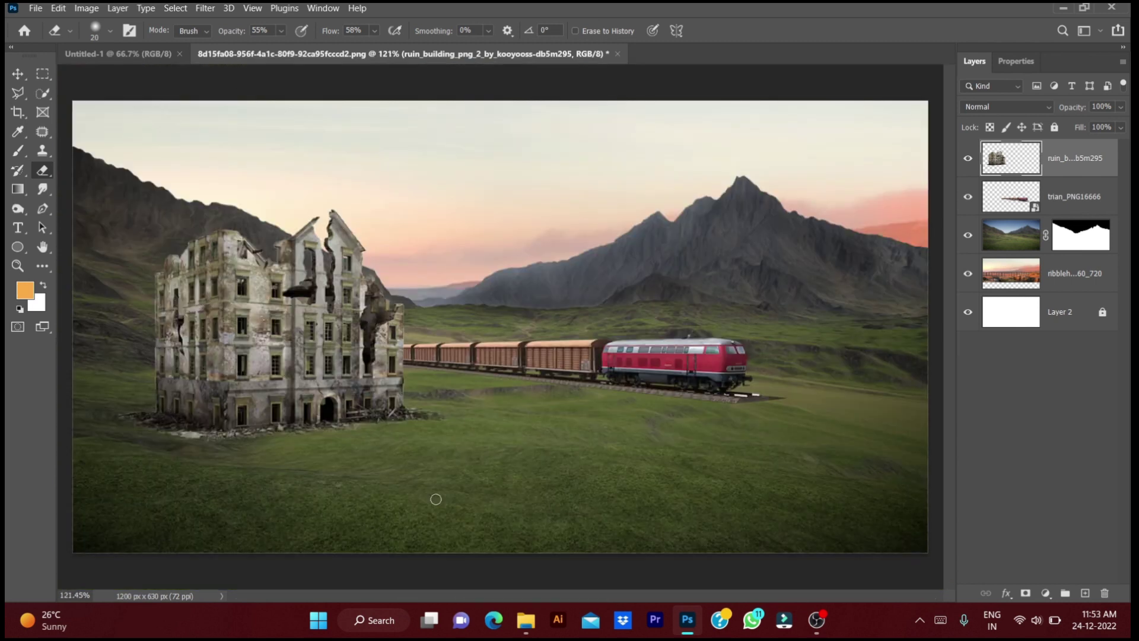
Step: Scale the train layer down to about 42% and reposition it
click(997, 203)
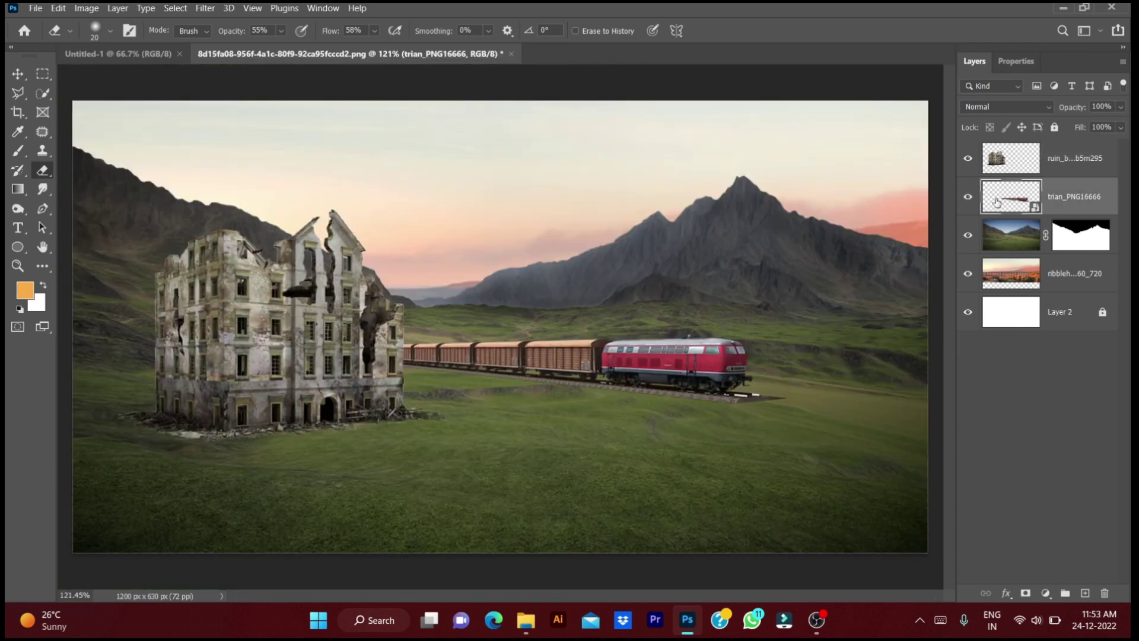
key(ctrl+t)
drag(791, 415, 668, 368)
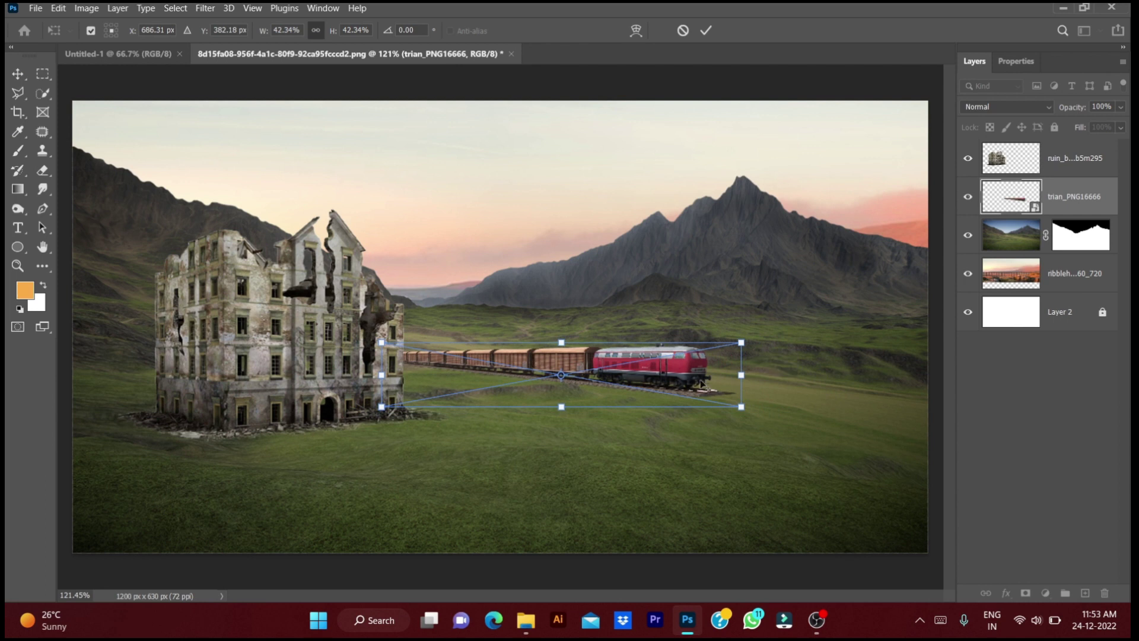
key(Return)
Step: Zoom in on the track beneath the train and switch to the Polygonal Lasso
scroll(764, 403, up, 3)
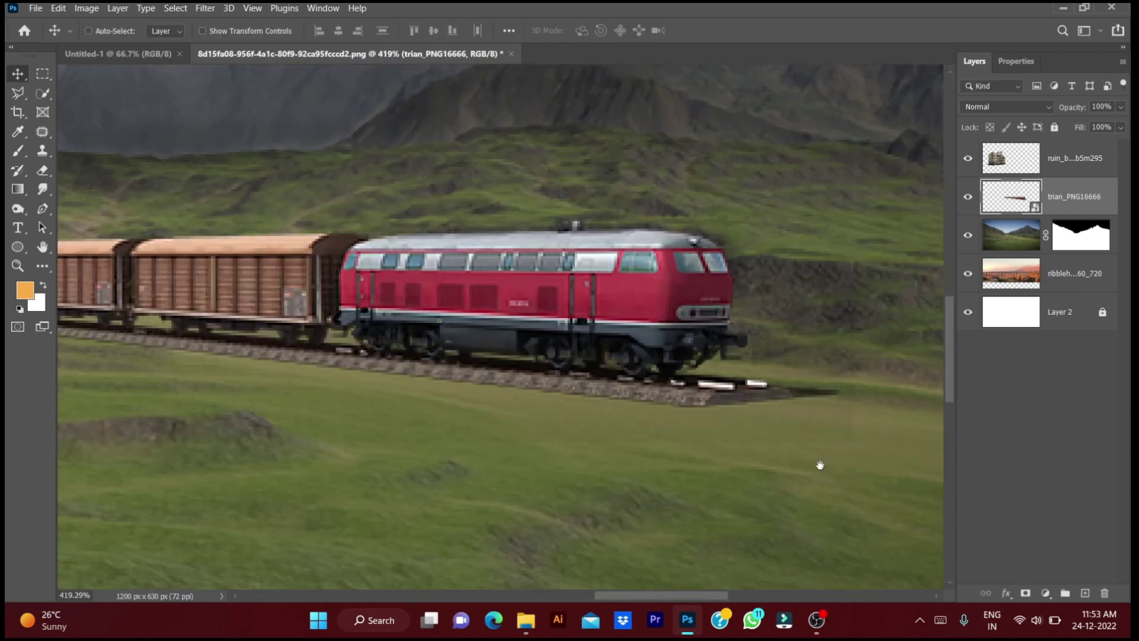
scroll(560, 460, down, 3)
scroll(700, 371, up, 5)
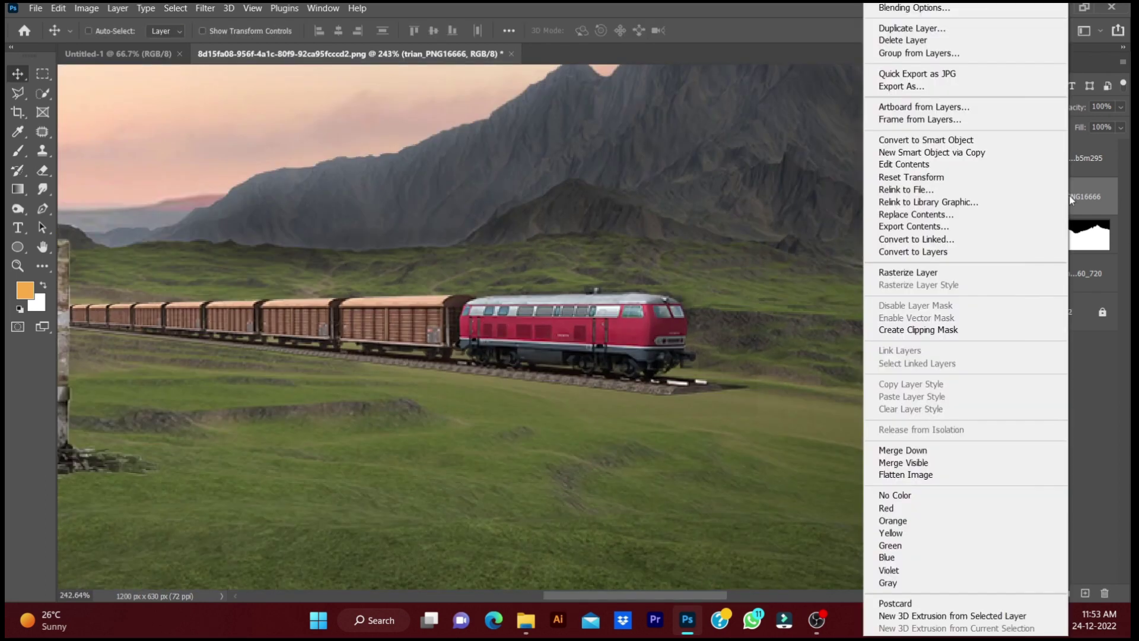
scroll(700, 418, up, 2)
key(l)
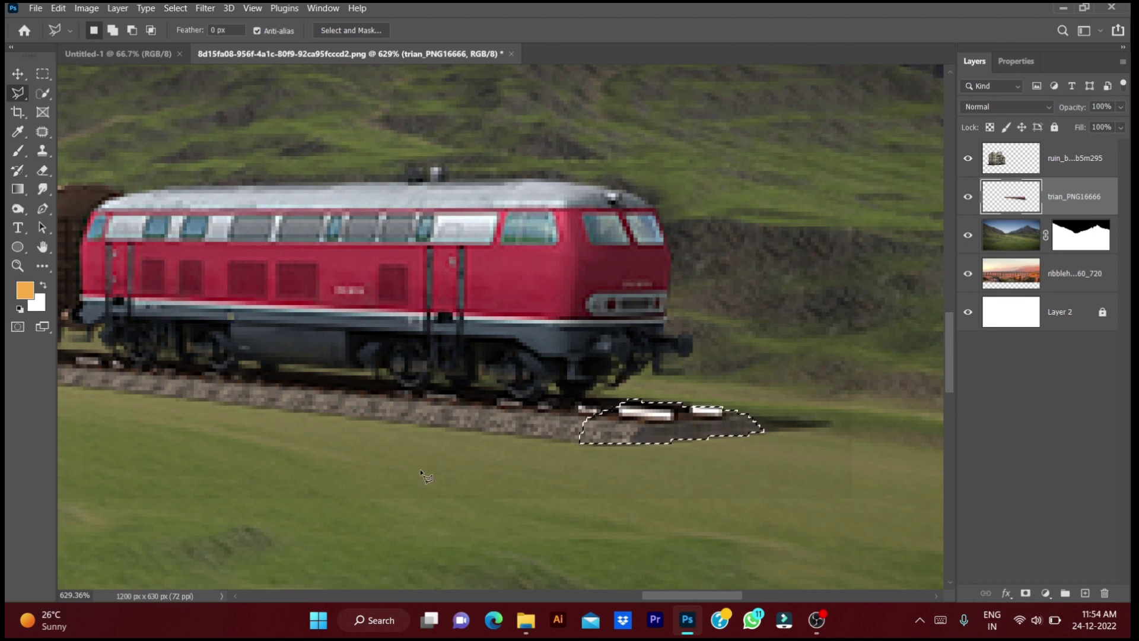
Step: Copy the lassoed sleepers to a new layer and align copies along the track
key(ctrl+j)
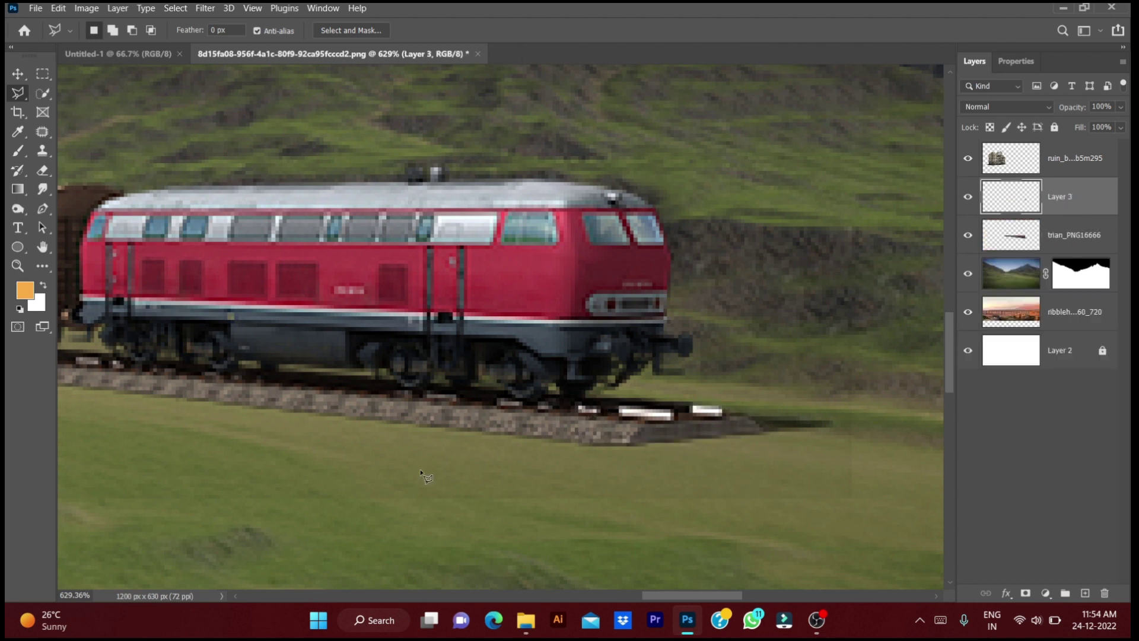
key(v)
mouse_move(689, 439)
mouse_down()
mouse_move(692, 429)
mouse_move(789, 436)
mouse_move(636, 408)
mouse_move(714, 457)
mouse_up()
mouse_move(534, 381)
alt+mouse_down()
mouse_move(523, 404)
mouse_move(593, 392)
alt+mouse_up()
scroll(522, 403, right, 2)
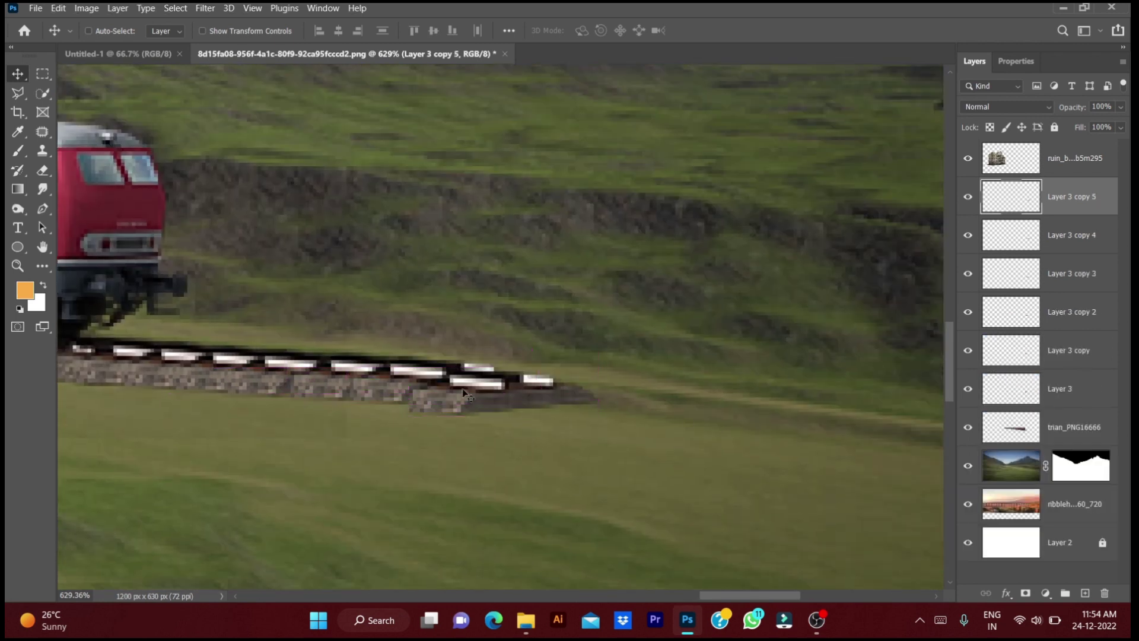
key(Down)
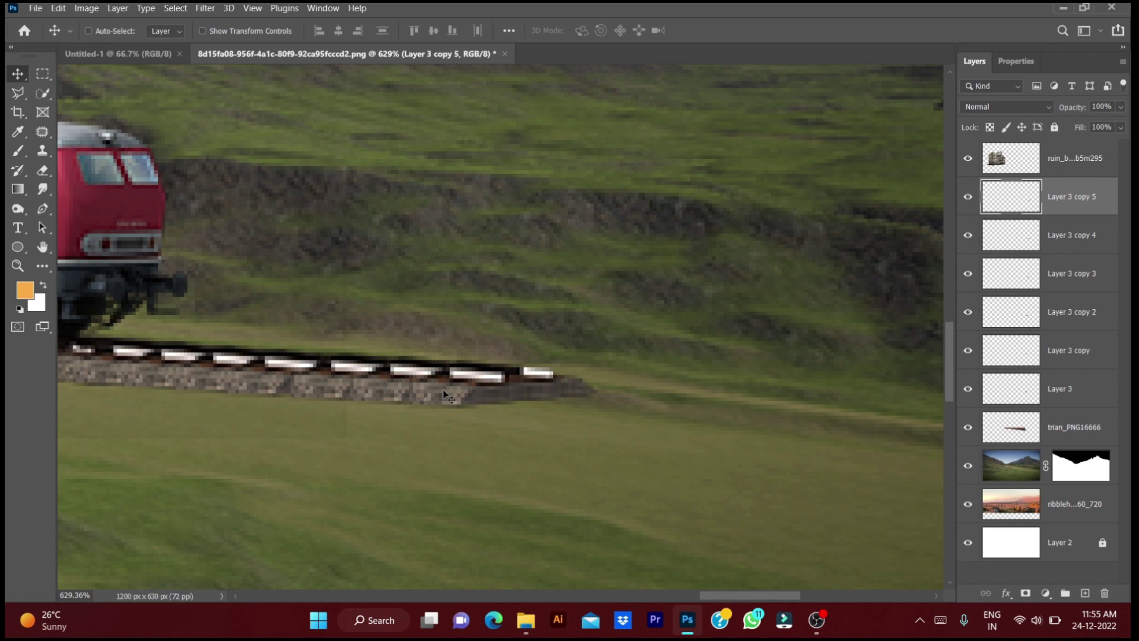
key(Down)
key(Down)
key(Up)
Step: Add further track copies to carry the rails to the right frame edge
drag(443, 405, 514, 387)
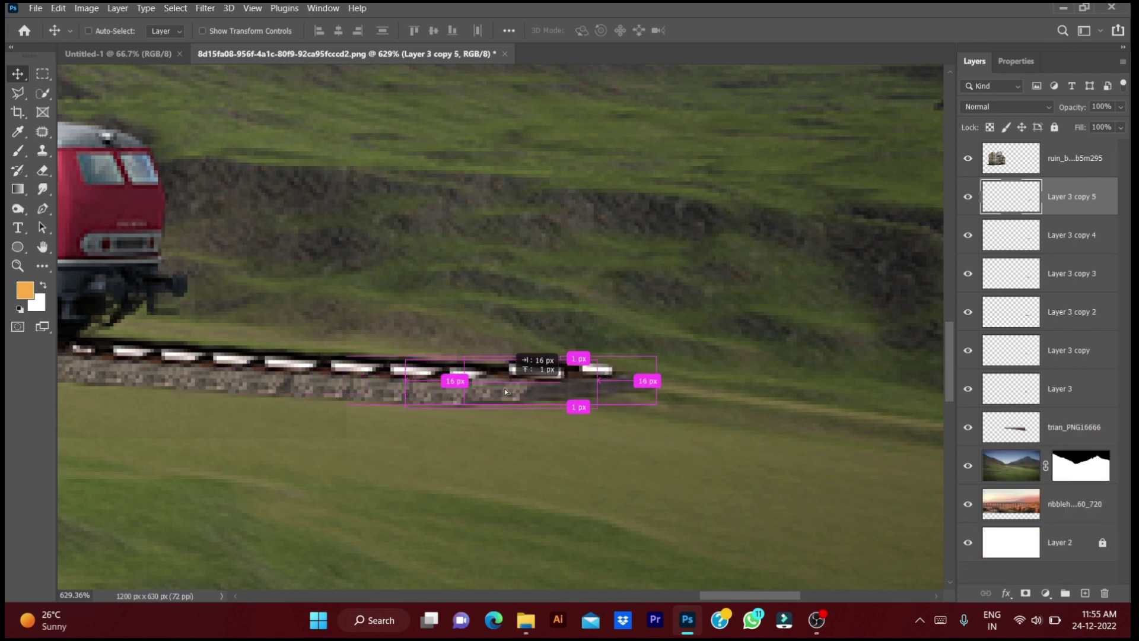
scroll(514, 386, down, 5)
scroll(514, 386, up, 4)
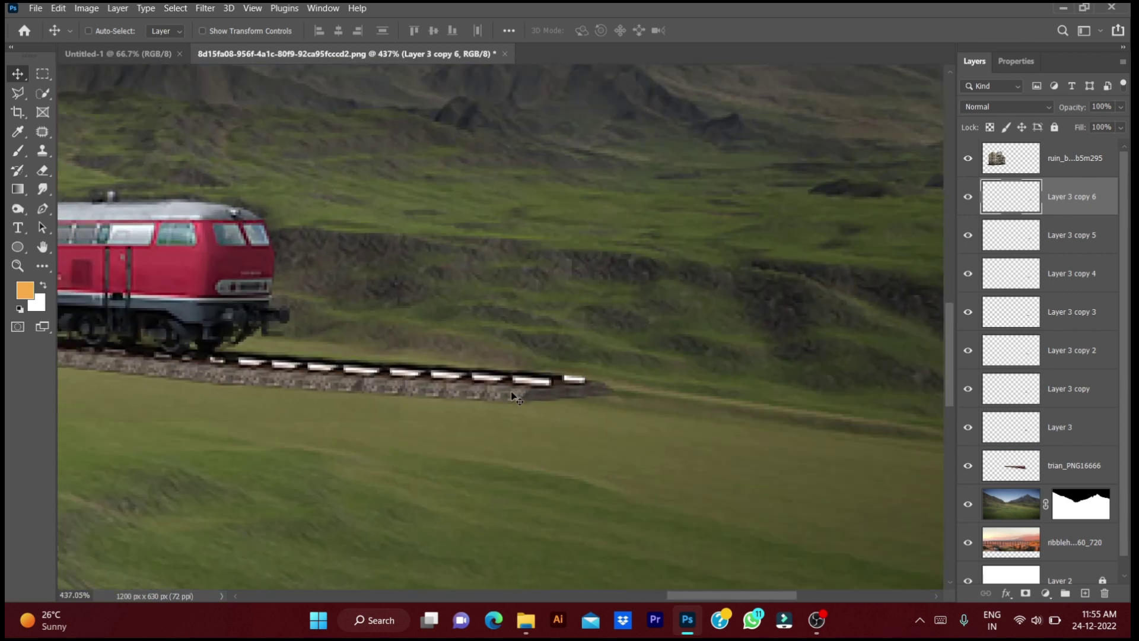
drag(515, 398, 546, 395)
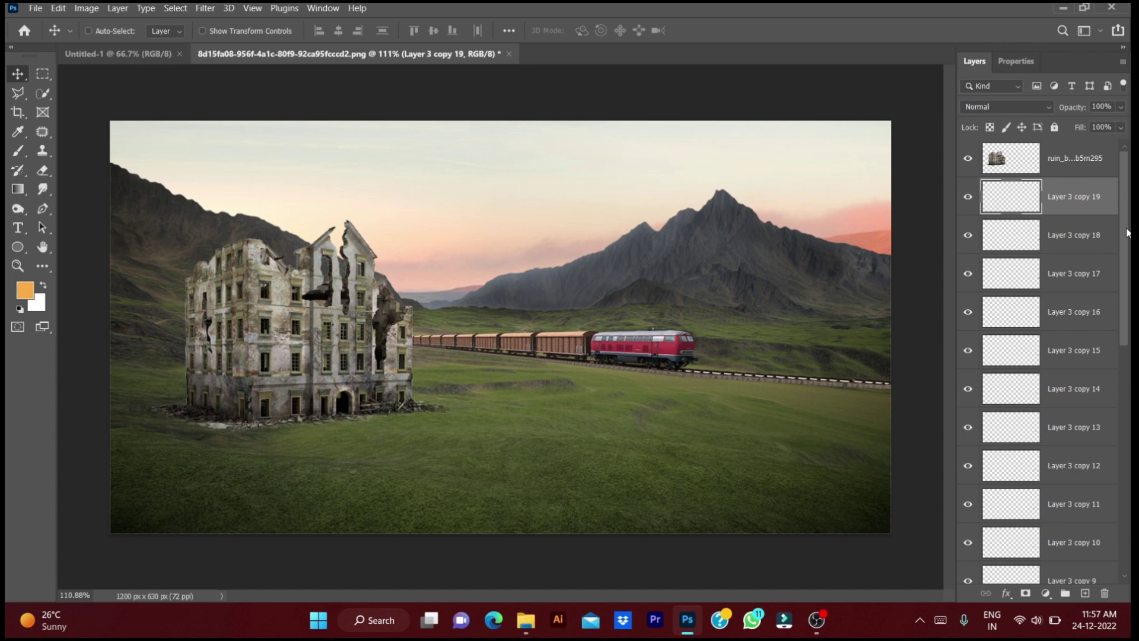
Step: Group the layers from the top sleeper down to trian_PNG16666 into Group 1
drag(1127, 232, 1128, 458)
shift+click(1016, 415)
shift+click(1017, 454)
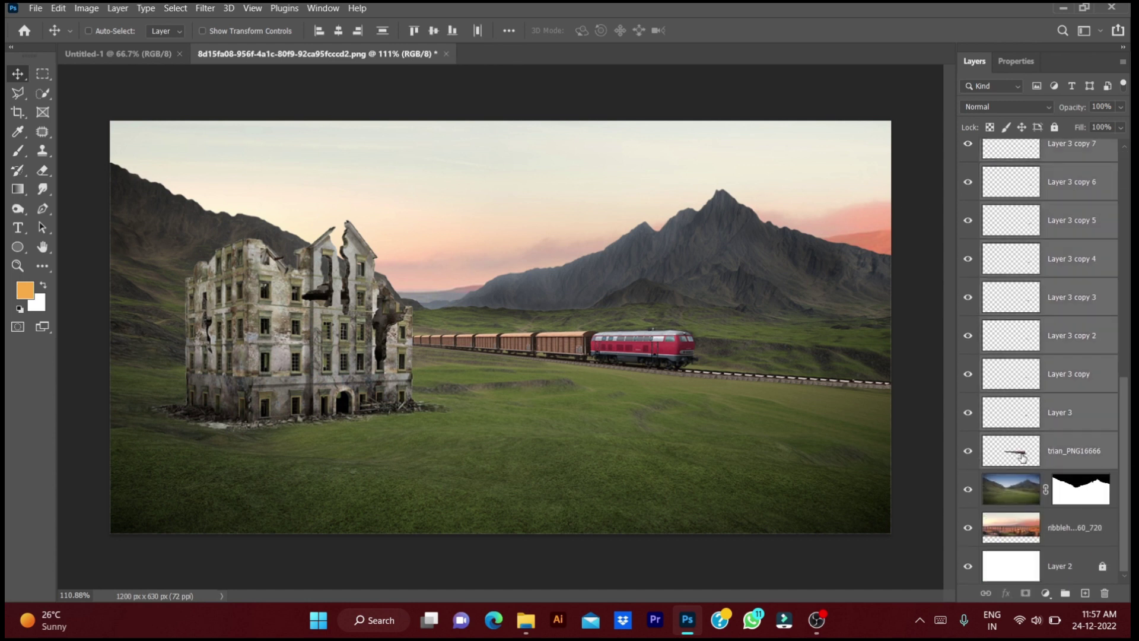
key(ctrl+g)
key(ctrl+0)
Step: Toggle Group 1 and the track pieces' visibility to check the rail, then collapse the group
click(968, 187)
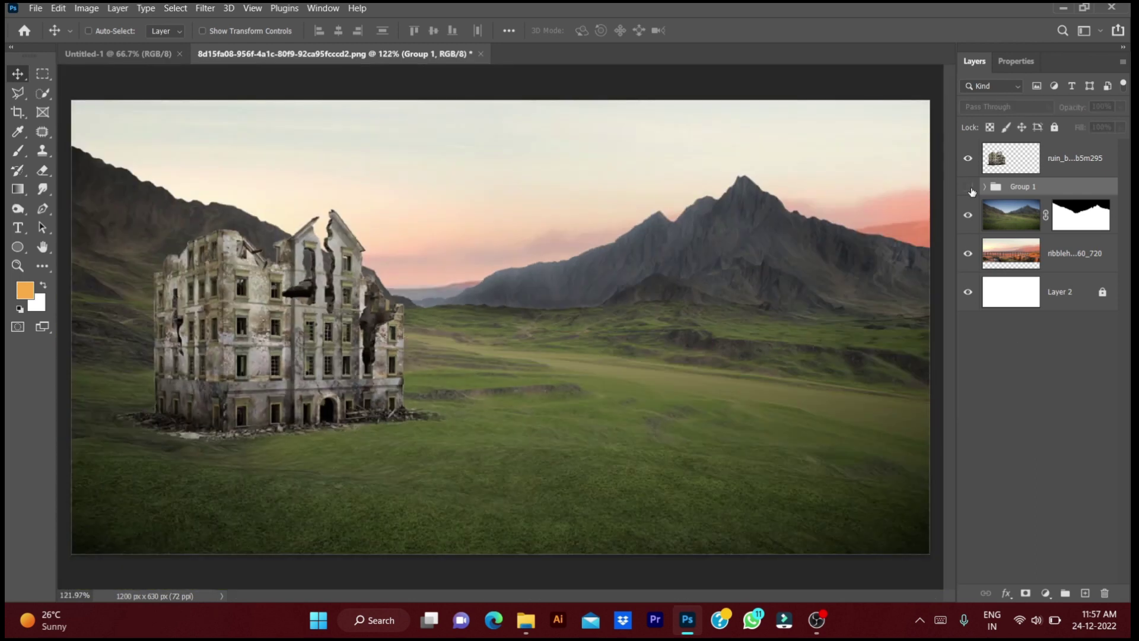
click(984, 187)
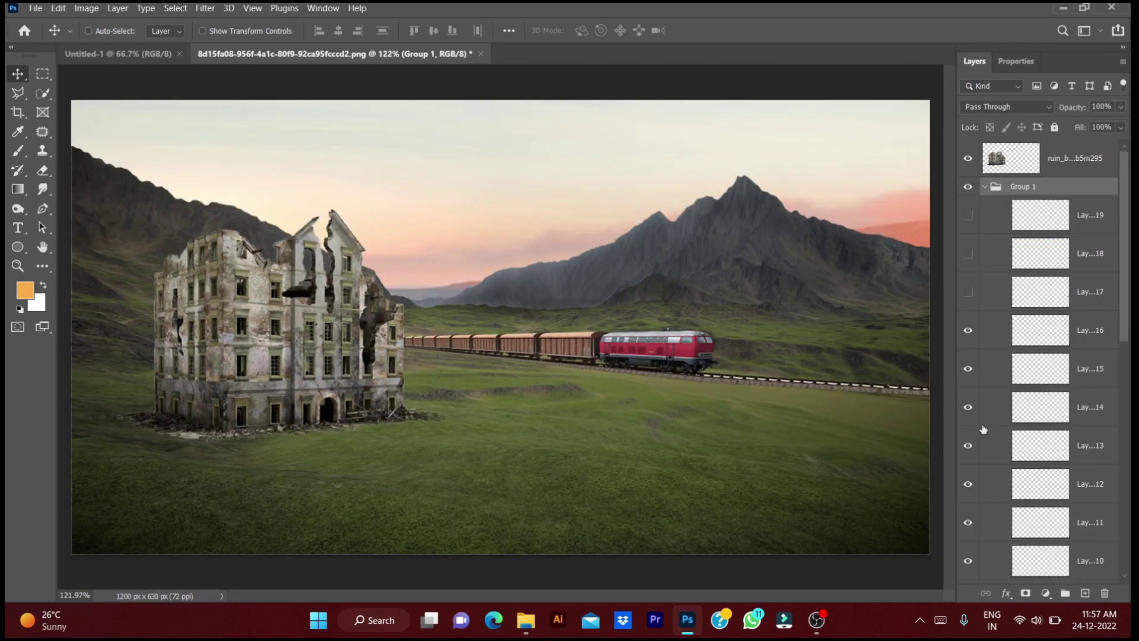
click(968, 330)
scroll(971, 349, down, 3)
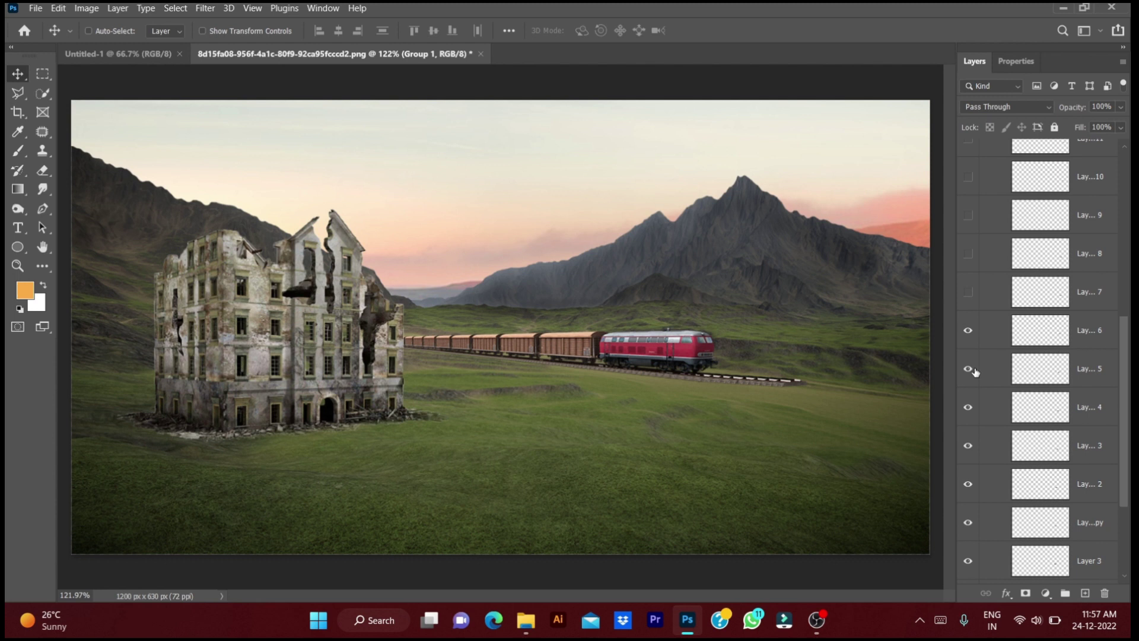
scroll(966, 455, down, 3)
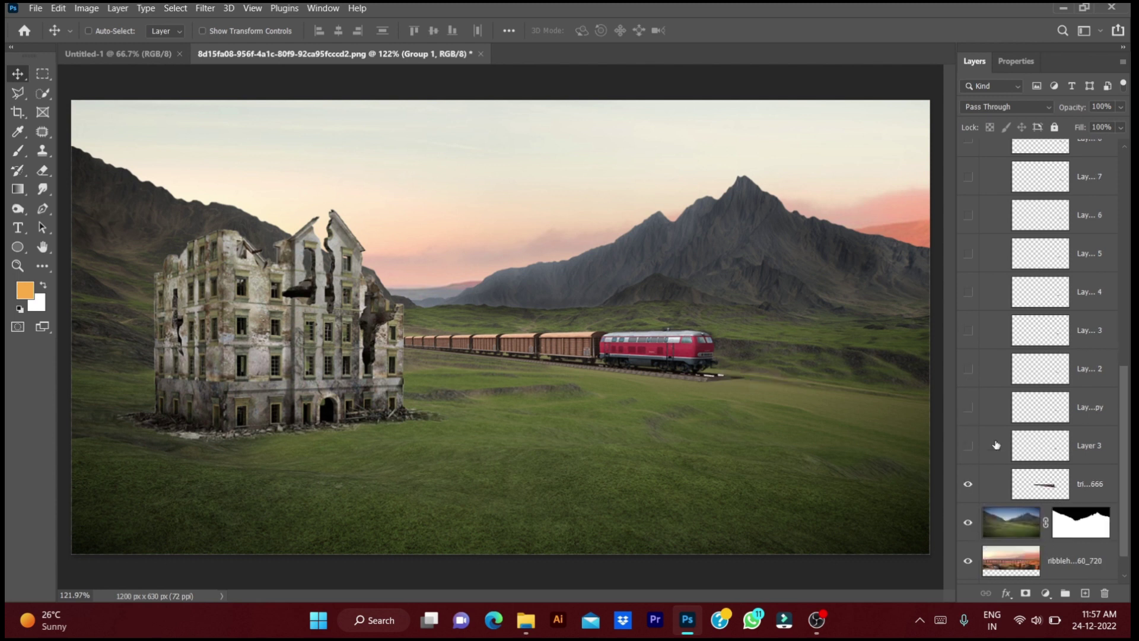
drag(968, 292, 968, 137)
scroll(979, 278, up, 5)
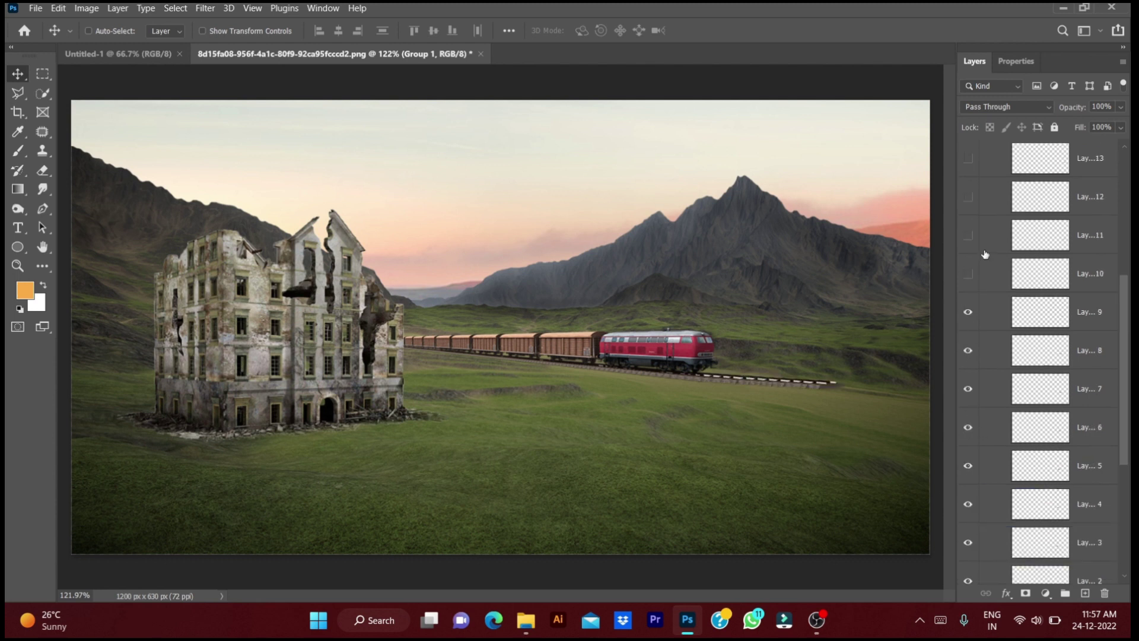
scroll(973, 219, up, 3)
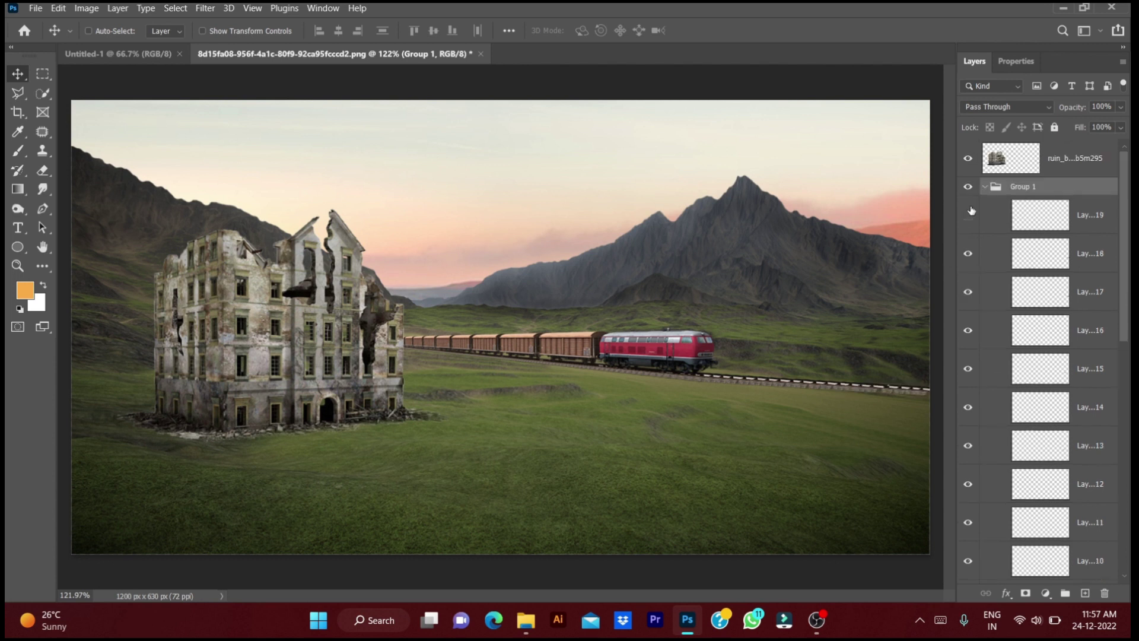
click(986, 188)
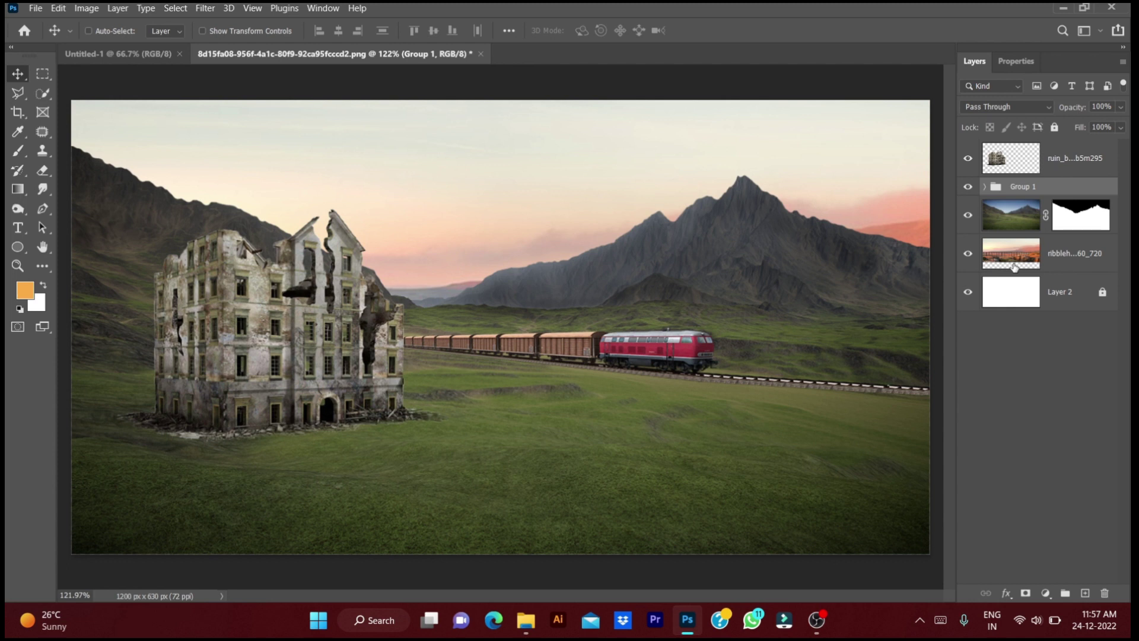
Step: Place the rock image at the bottom left and raise the ruined building slightly
mouse_move(361, 535)
mouse_down()
mouse_move(561, 432)
mouse_move(476, 623)
mouse_up()
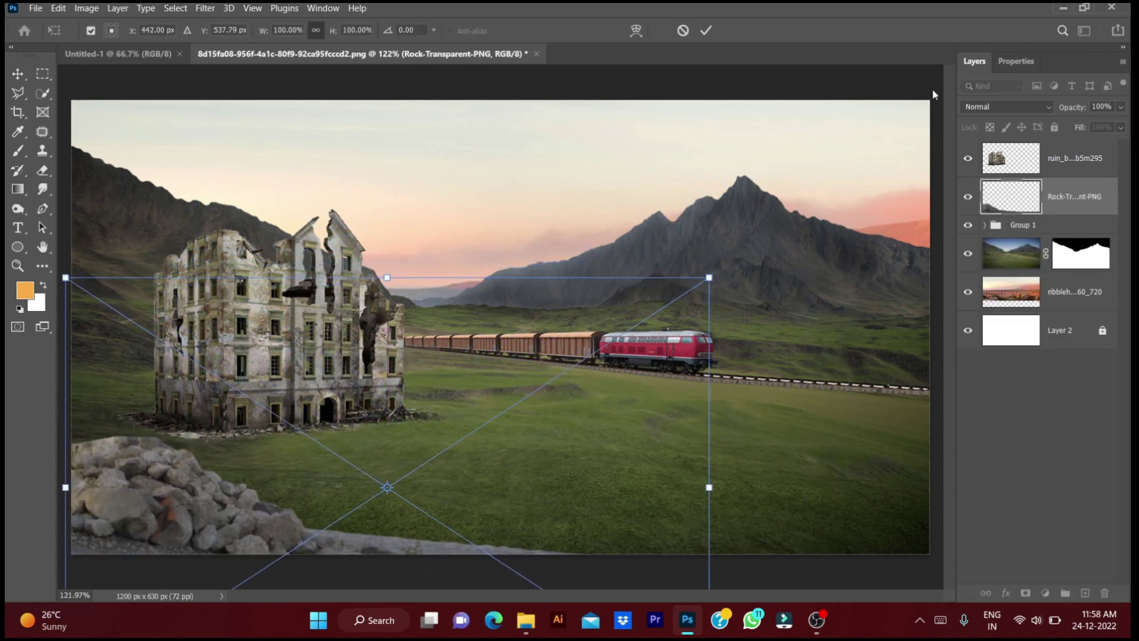
key(Return)
drag(302, 327, 302, 300)
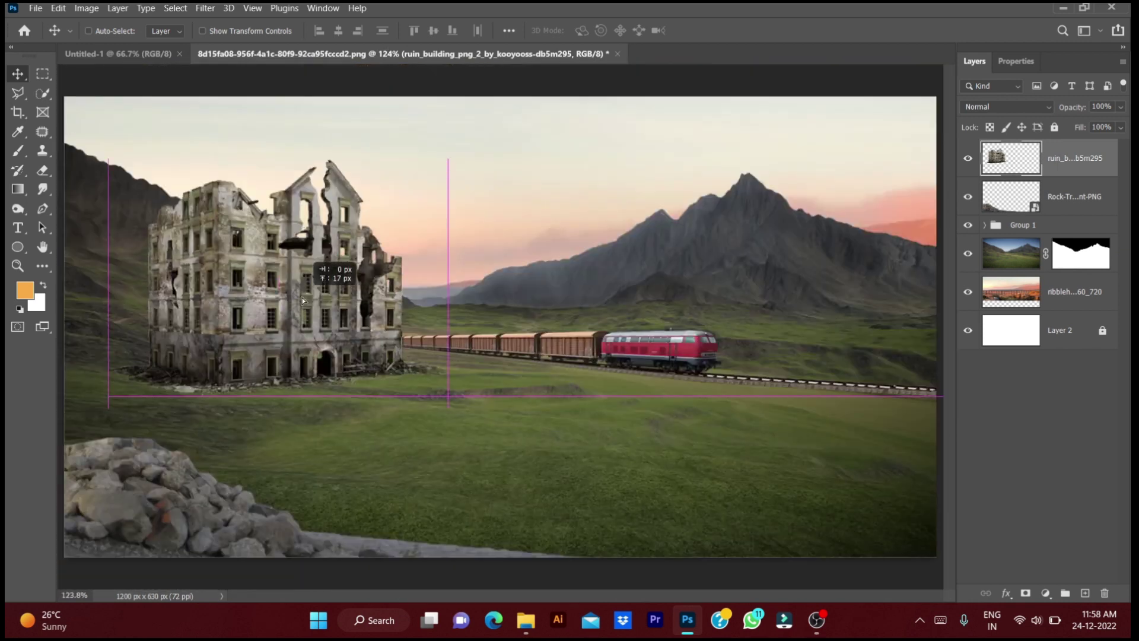
Step: Move the rock pile up a little and scale it down
scroll(500, 327, down, 3)
scroll(501, 326, up, 2)
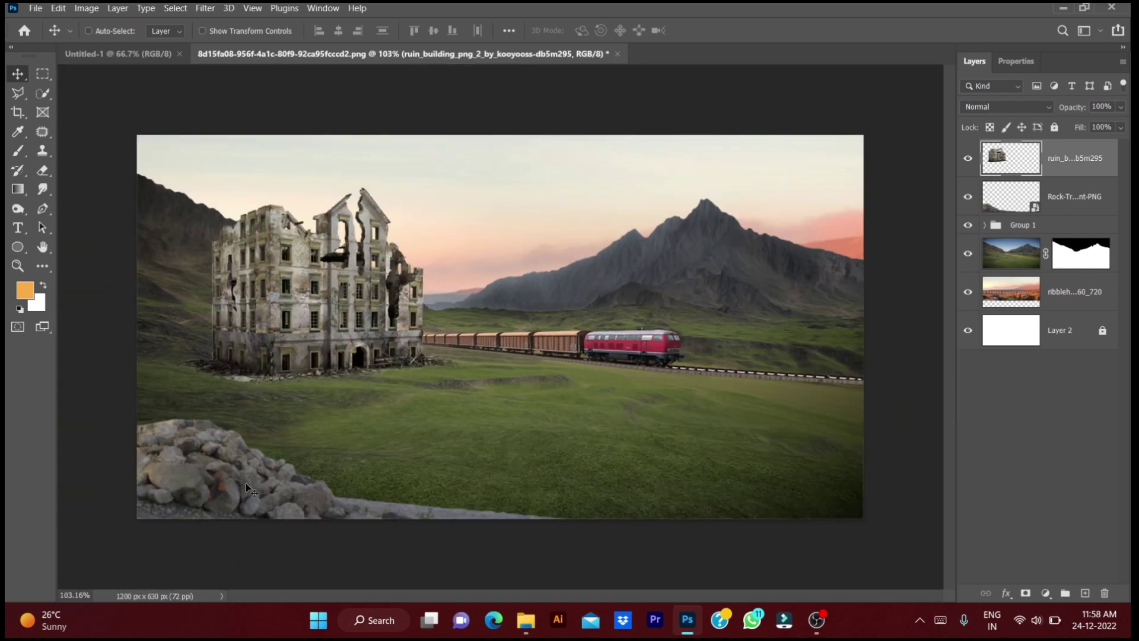
drag(246, 483, 246, 435)
key(ctrl+t)
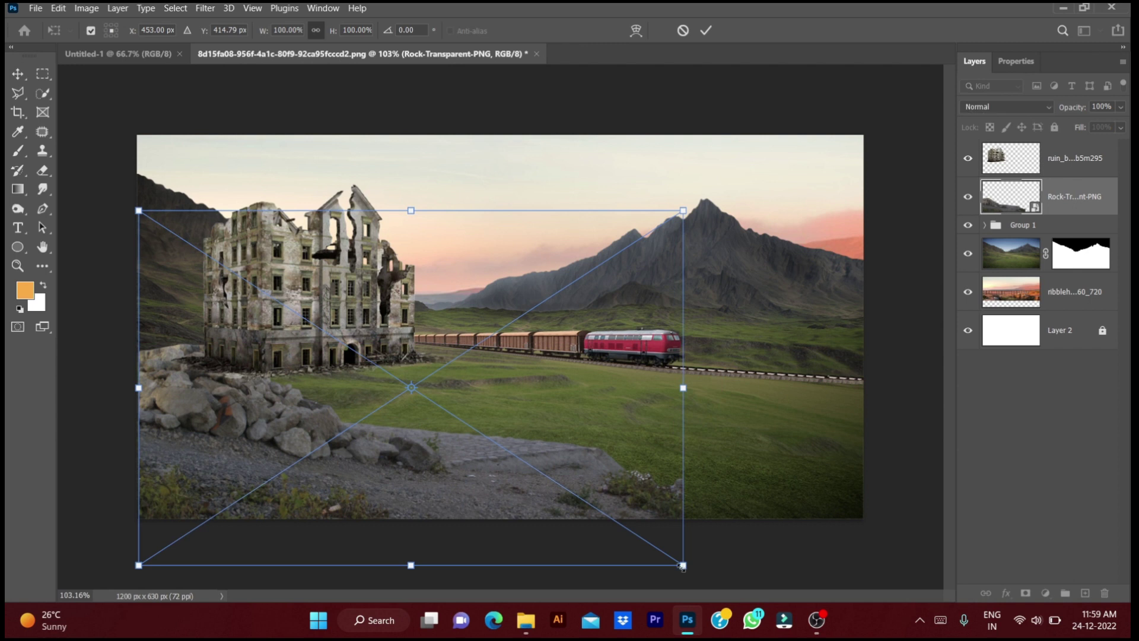
drag(683, 565, 564, 544)
key(Return)
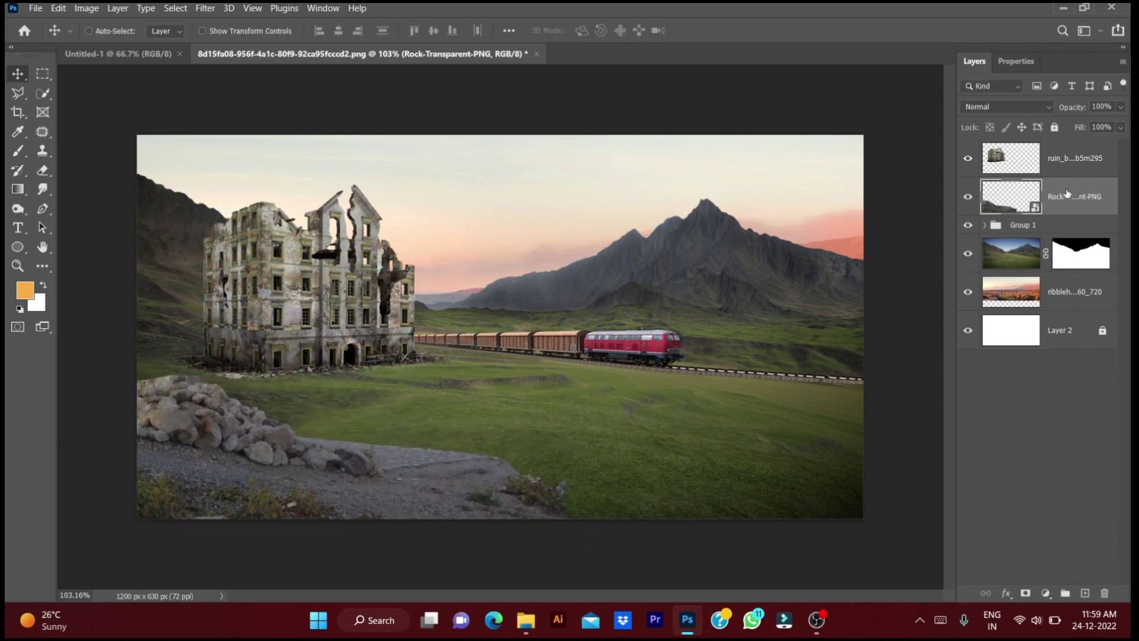
Step: Switch to the Eraser and set its opacity to 85%
key(e)
scroll(564, 534, up, 5)
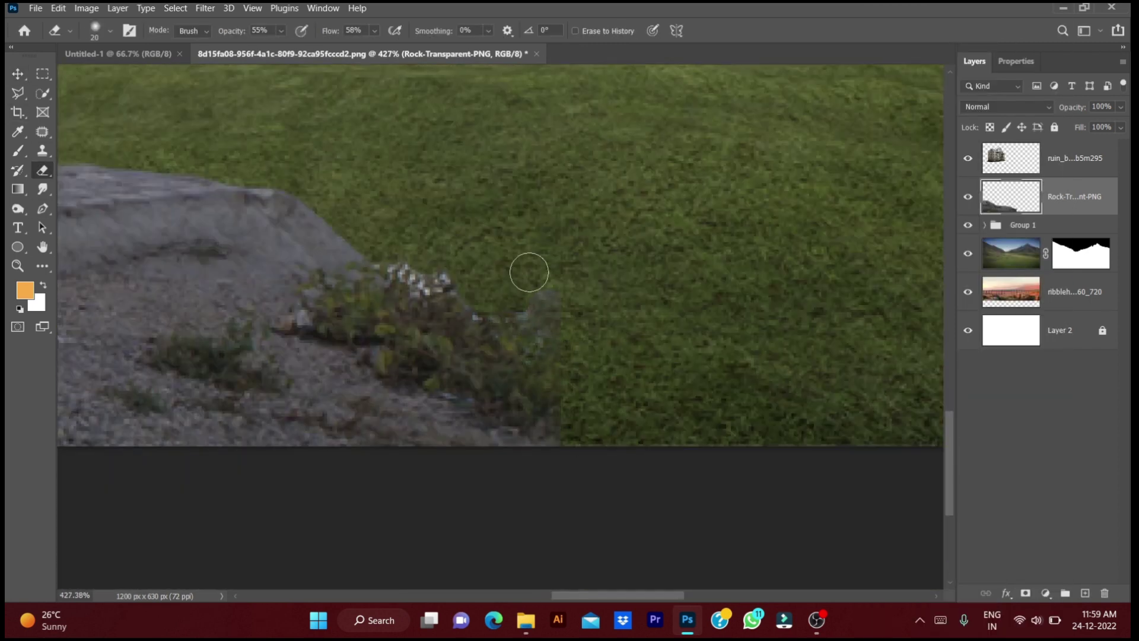
scroll(429, 289, up, 4)
scroll(475, 368, left, 3)
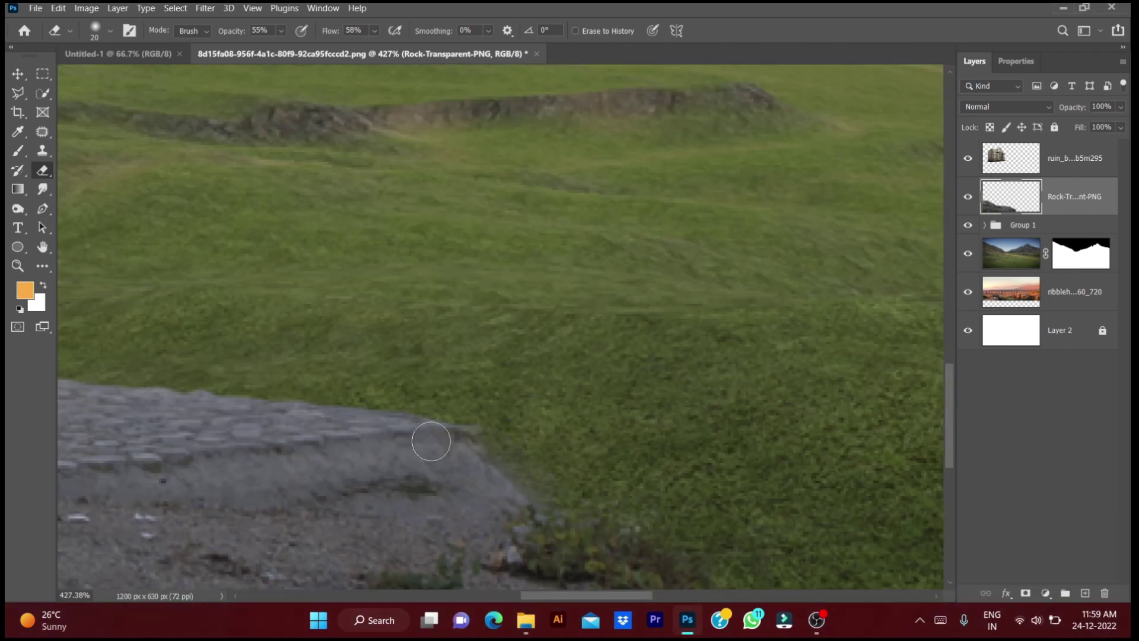
scroll(763, 478, down, 2)
scroll(706, 432, down, 2)
scroll(299, 382, up, 3)
drag(291, 47, 314, 47)
click(109, 30)
Step: Erase the rock pile's upper edges so they blend into the grass
scroll(669, 396, right, 5)
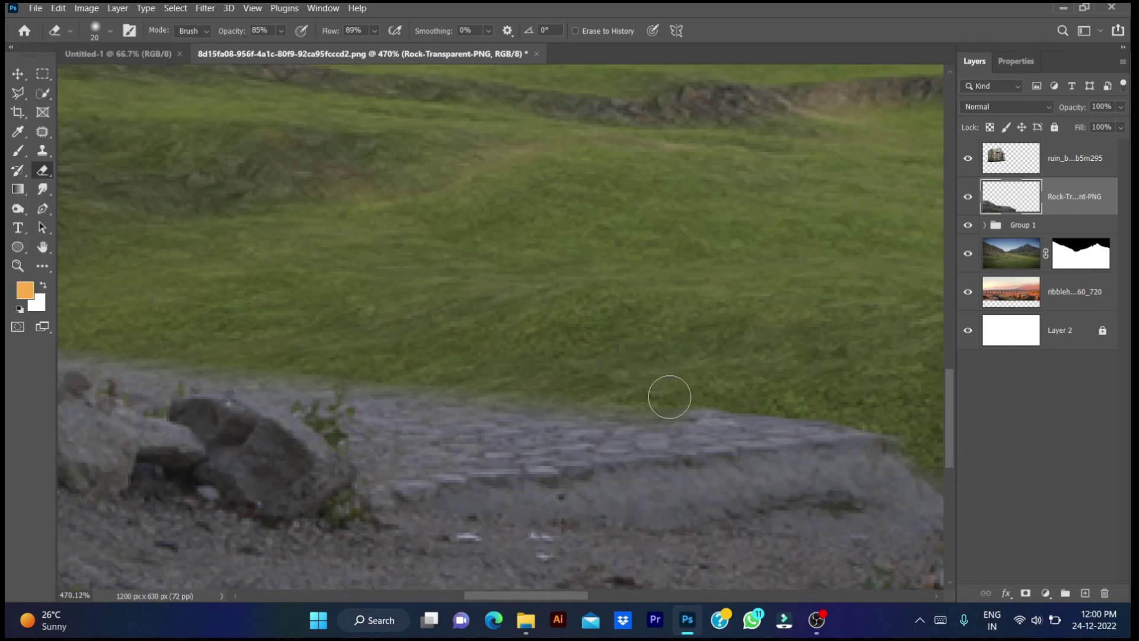
scroll(611, 374, right, 5)
scroll(555, 349, down, 1)
scroll(612, 360, left, 5)
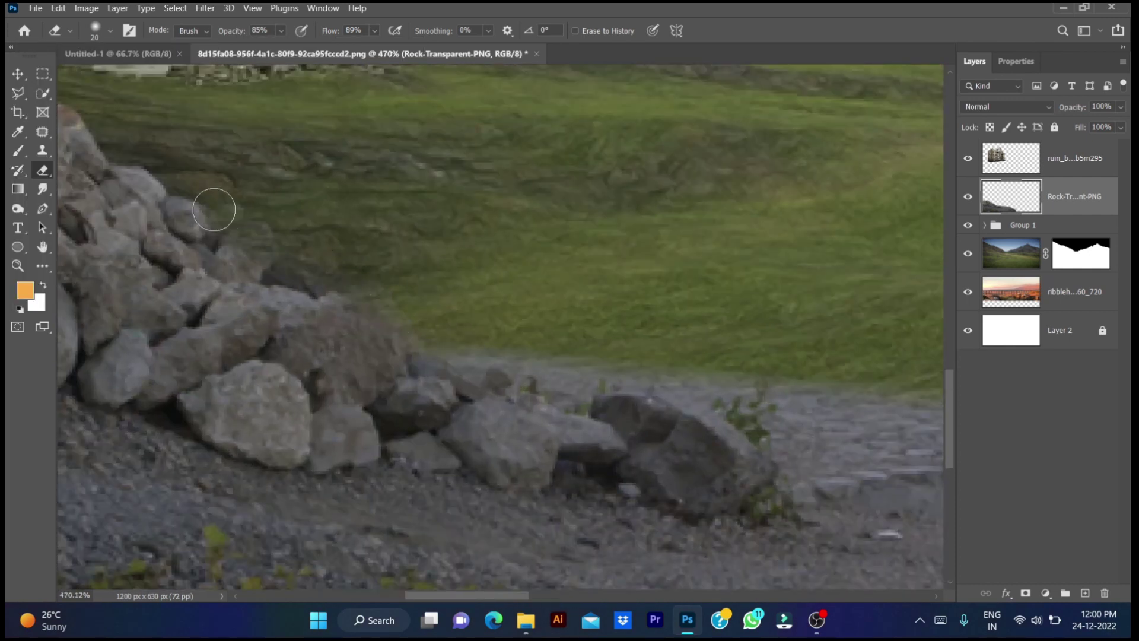
scroll(564, 283, up, 3)
drag(285, 190, 227, 172)
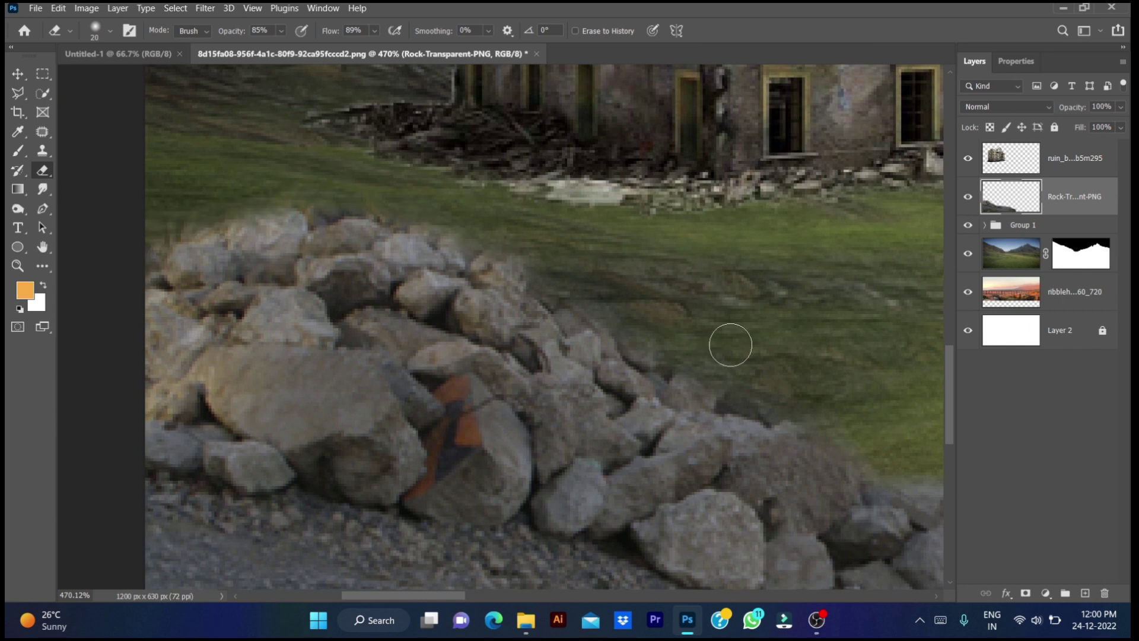
scroll(730, 345, down, 2)
drag(799, 379, 377, 320)
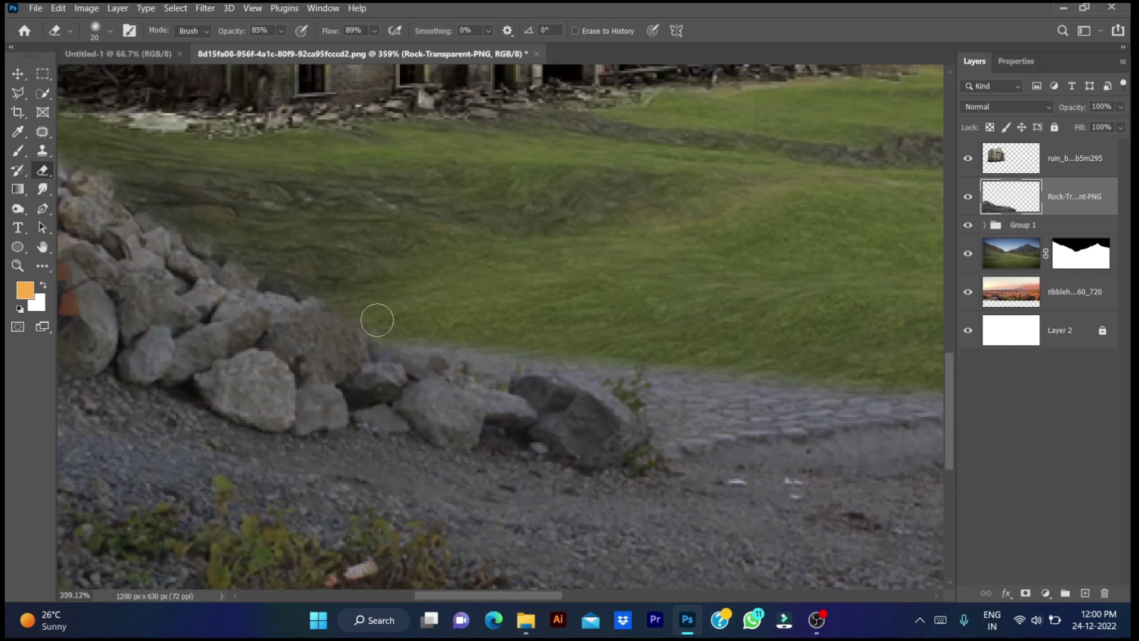
scroll(589, 304, down, 3)
scroll(607, 363, down, 3)
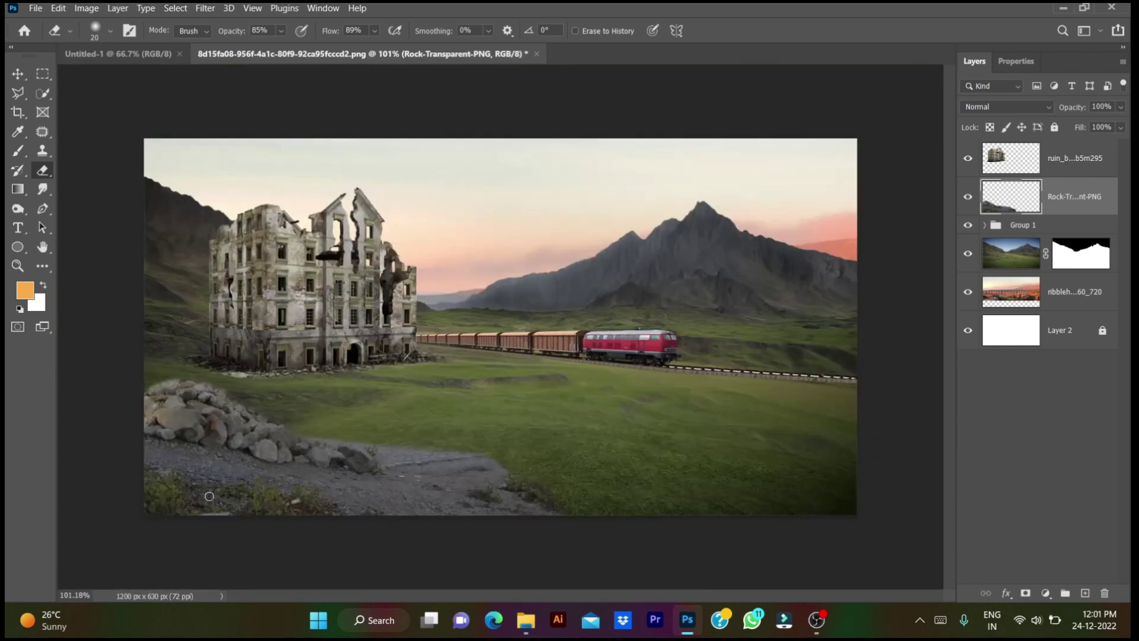
Step: Move the tree onto the right-hand hillside and shrink it to suit the distance
mouse_move(504, 332)
mouse_down()
mouse_move(229, 409)
mouse_move(765, 267)
mouse_up()
drag(827, 203, 789, 255)
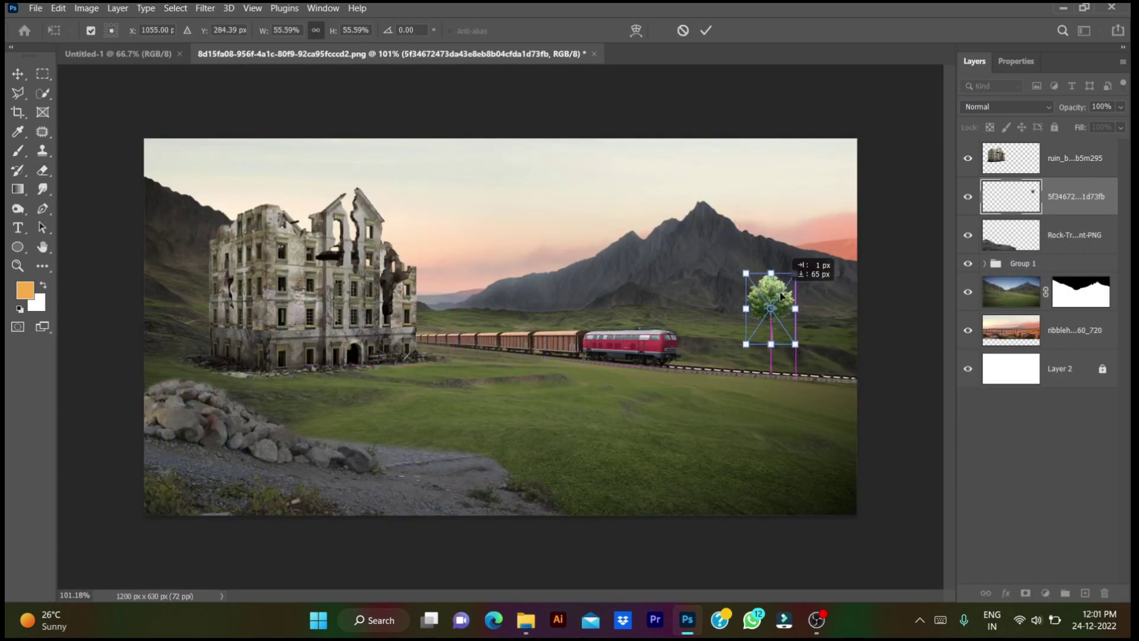
key(Return)
scroll(613, 304, up, 5)
scroll(611, 303, down, 5)
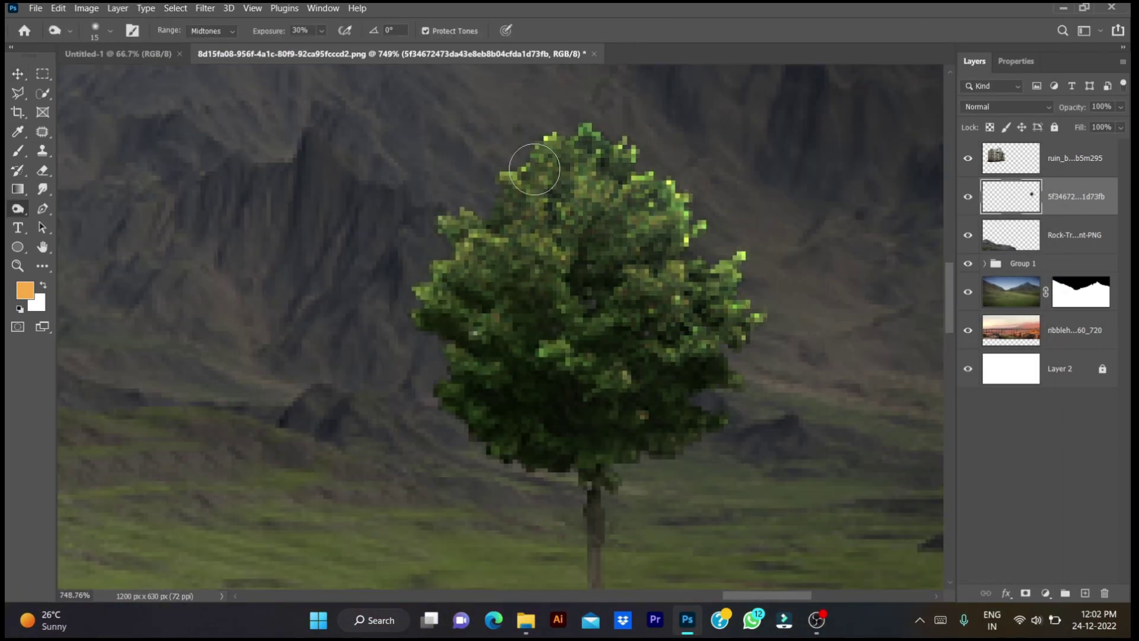
Step: Darken the tree with burn shading and move the placed wolf left and slightly down
drag(534, 170, 668, 336)
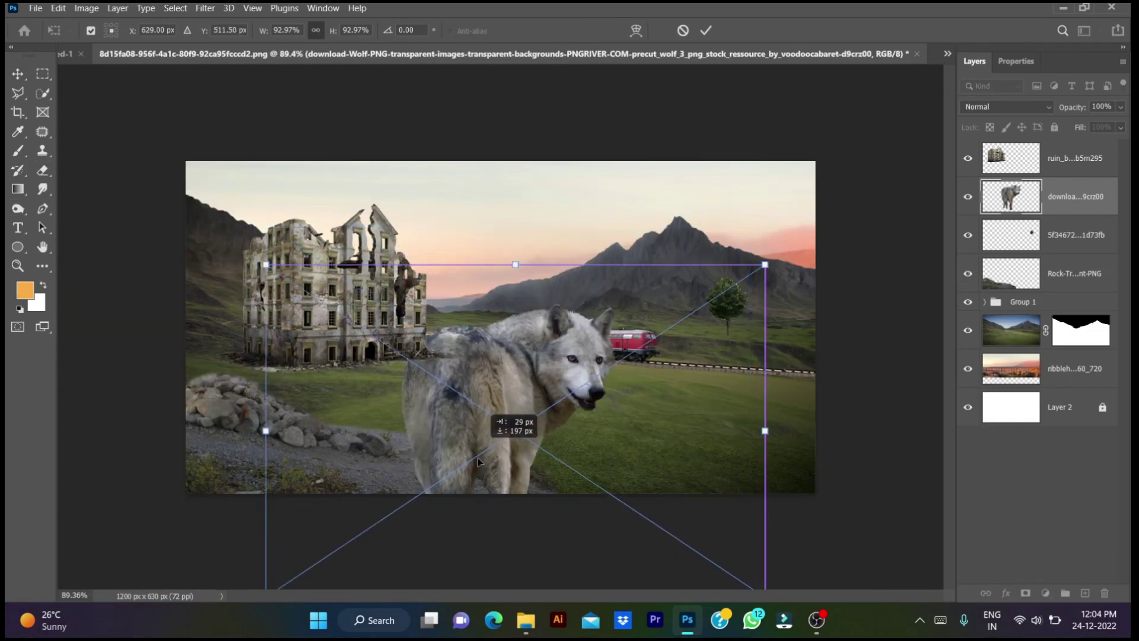
mouse_move(478, 462)
mouse_down()
mouse_move(296, 455)
mouse_move(384, 332)
mouse_up()
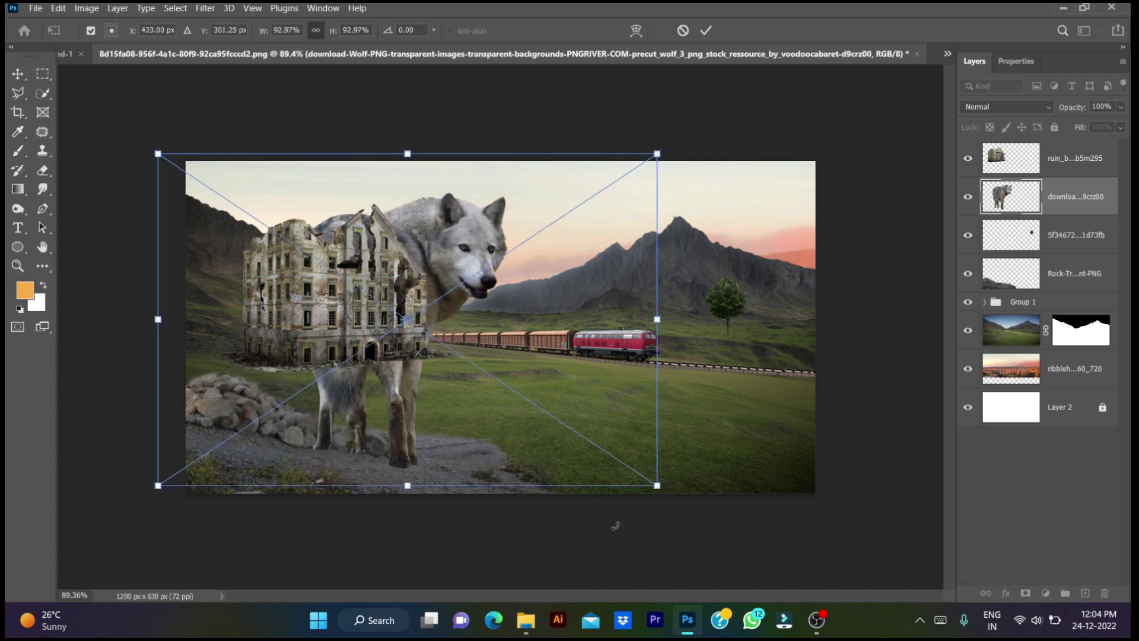
Step: Shrink the wolf to about half size and move it into the left foreground beside the rocks
drag(656, 485, 541, 407)
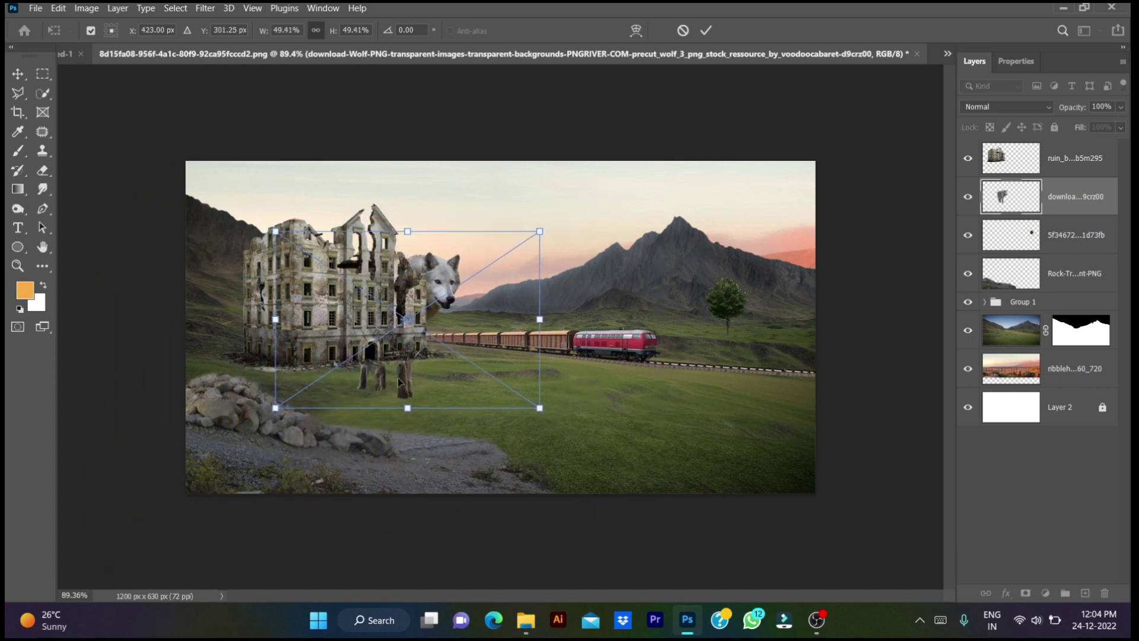
drag(397, 378, 419, 471)
drag(558, 492, 539, 480)
drag(422, 402, 383, 408)
key(Return)
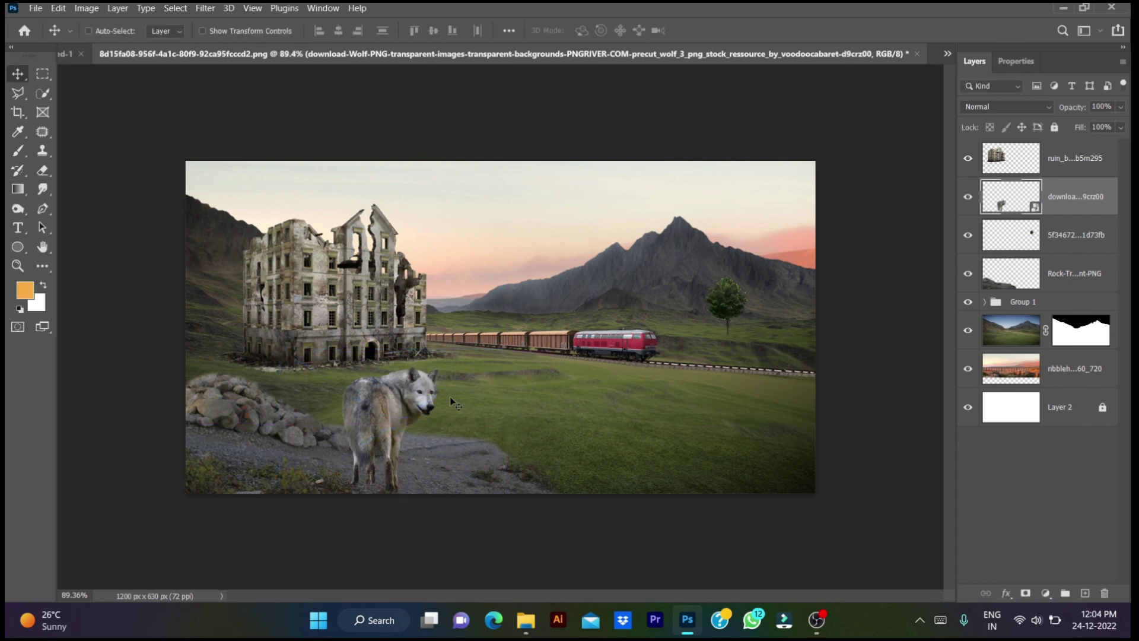
alt+scroll(450, 396, up, 5)
alt+scroll(396, 423, down, 4)
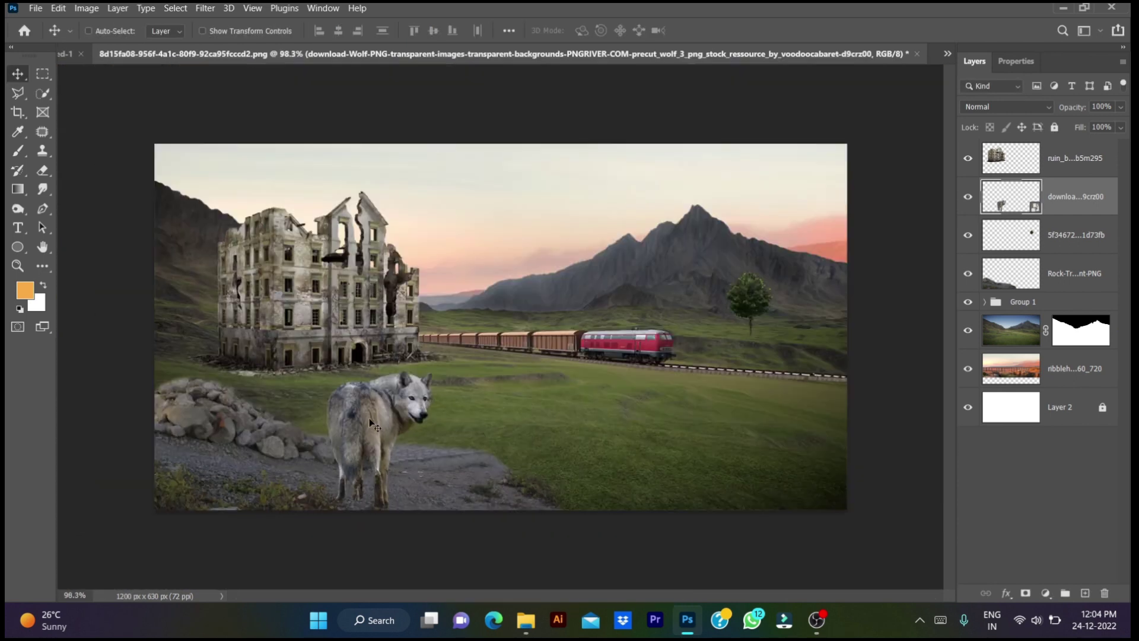
drag(371, 422, 279, 423)
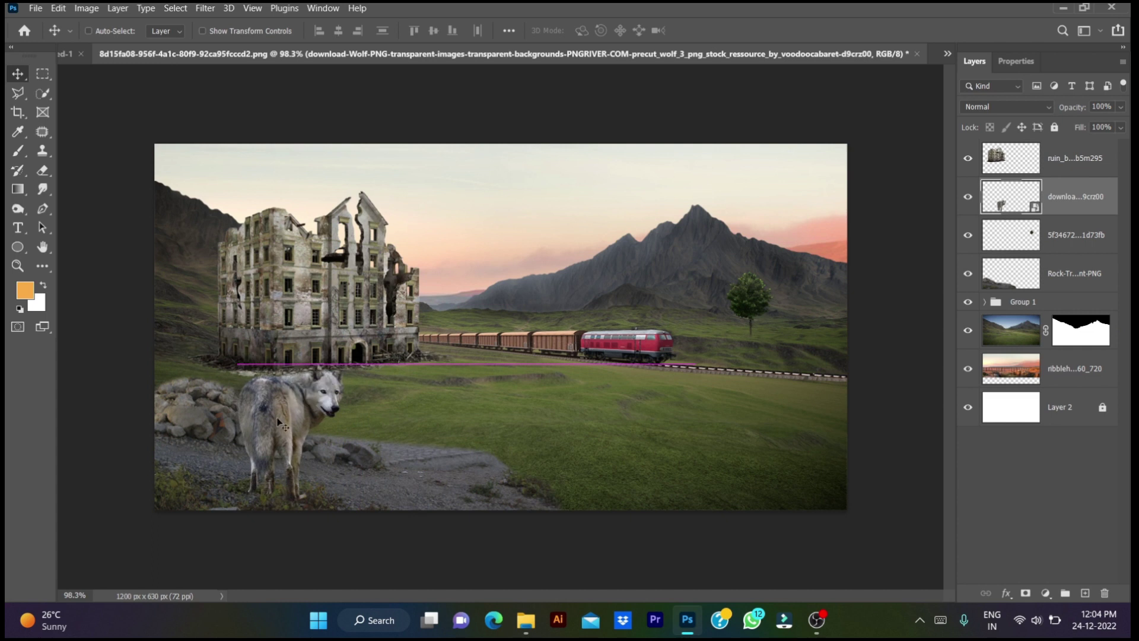
drag(278, 422, 263, 420)
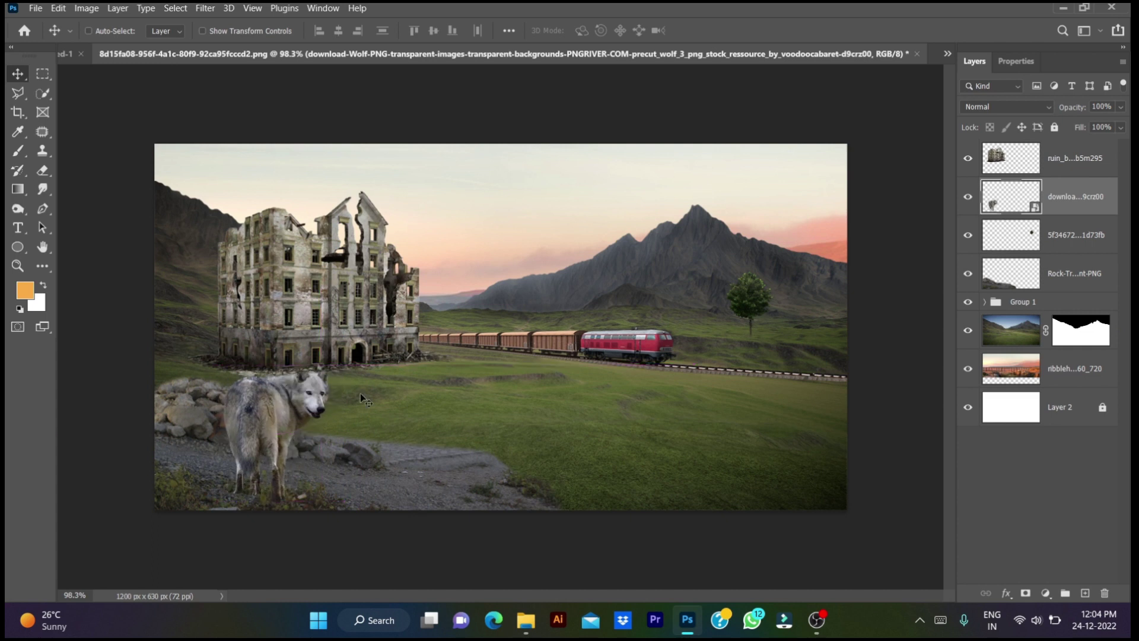
Step: Tilt the wolf about 4° clockwise, reposition it, and enlarge it slightly to about 45%
key(ctrl+t)
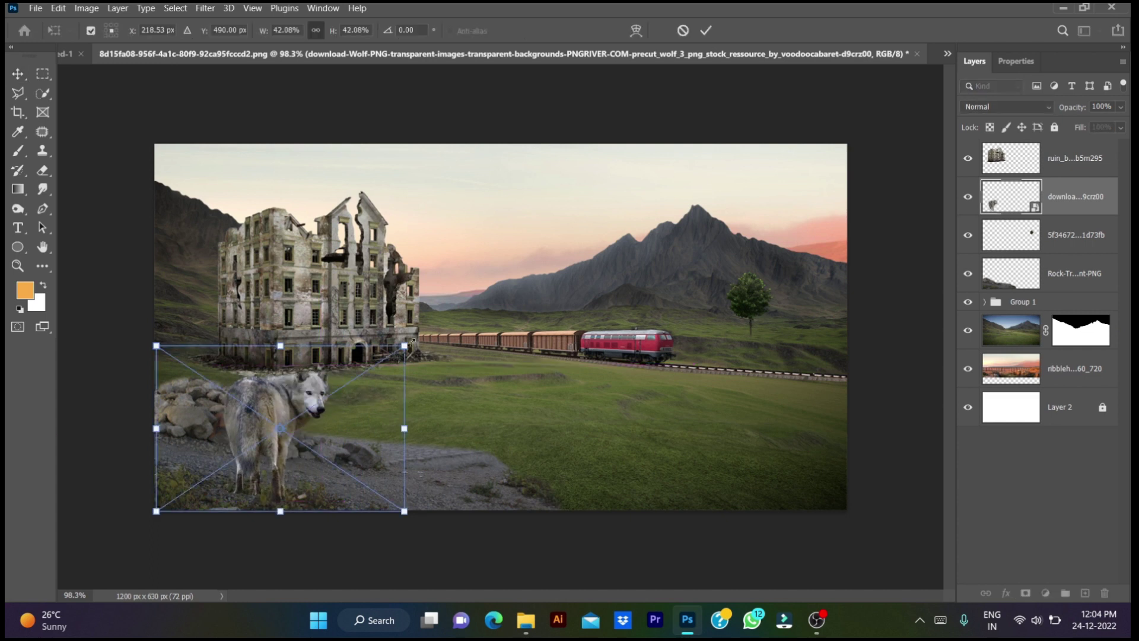
drag(393, 277, 404, 286)
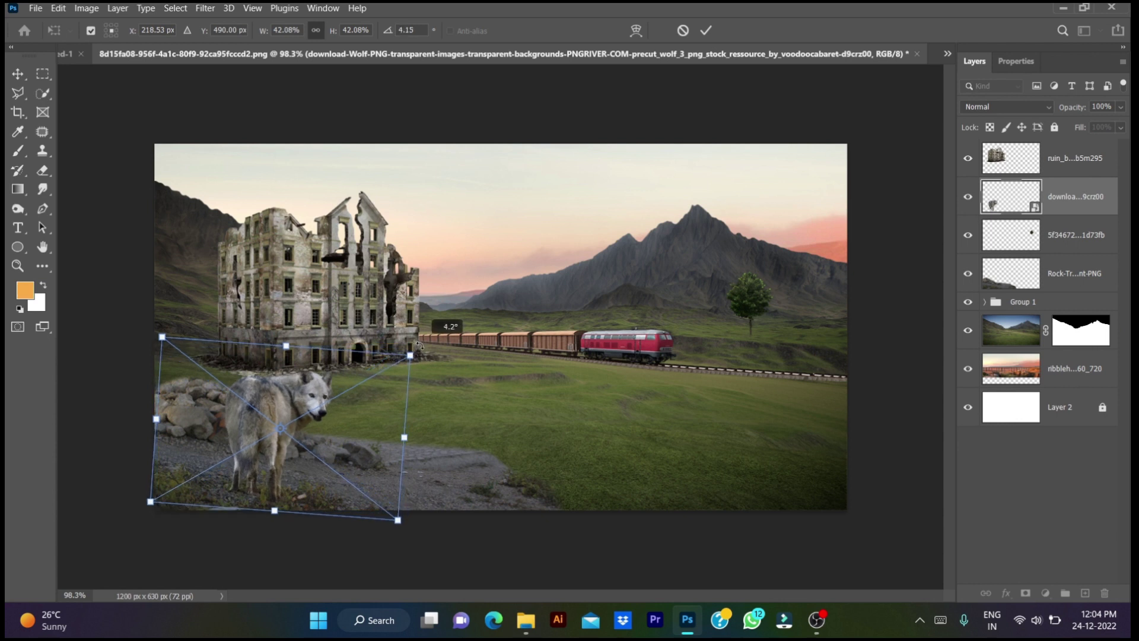
key(Return)
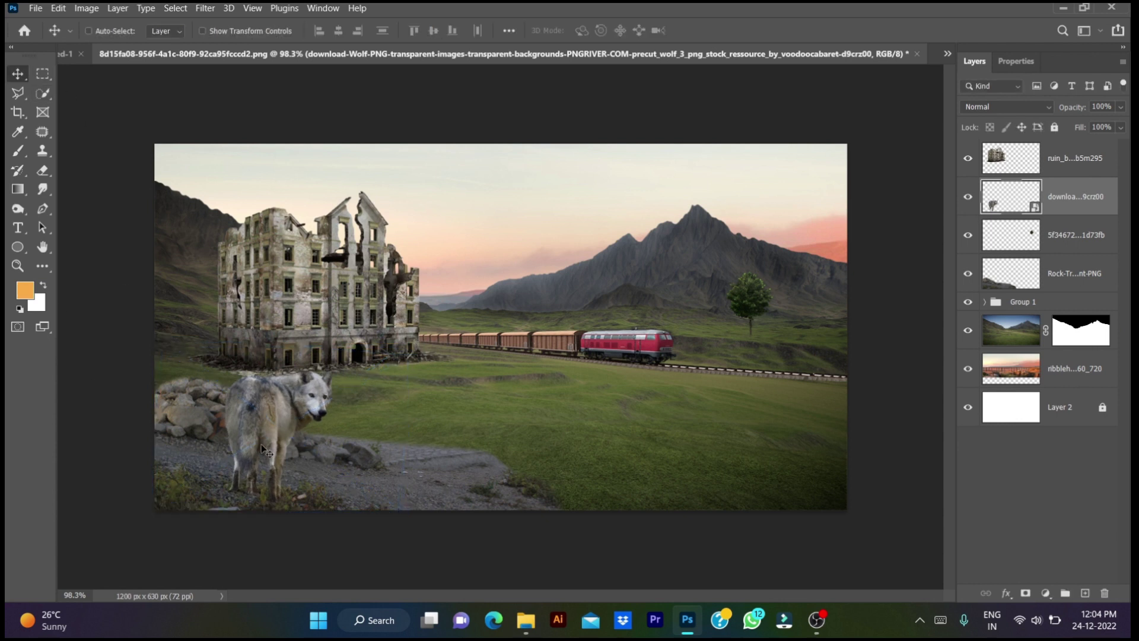
drag(261, 444, 230, 448)
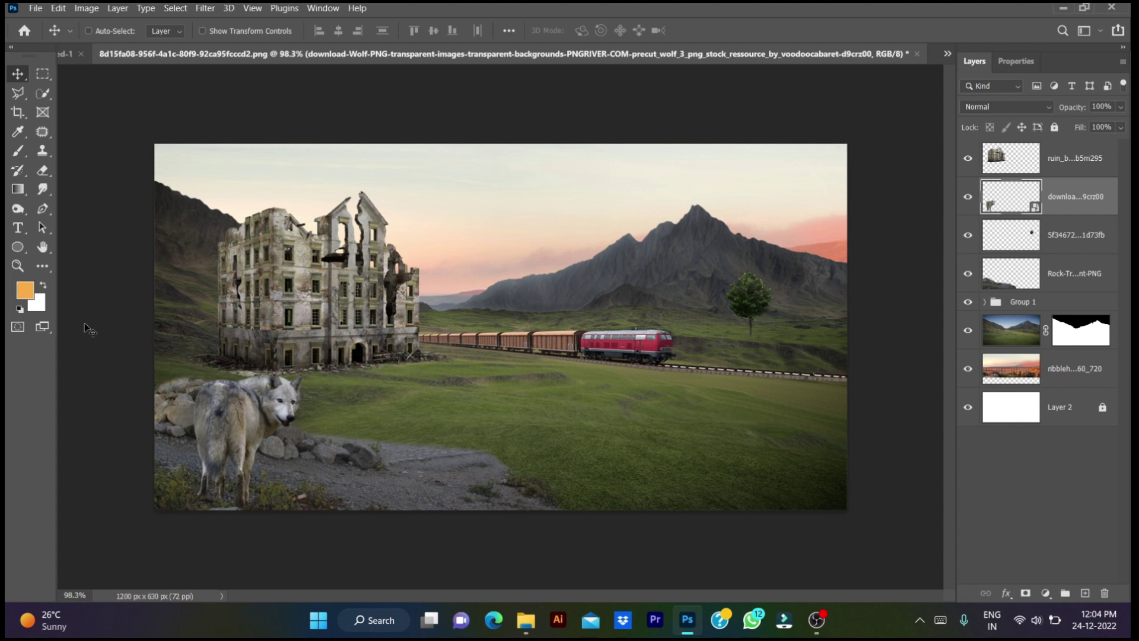
scroll(184, 474, up, 3)
scroll(184, 474, down, 3)
drag(220, 427, 219, 419)
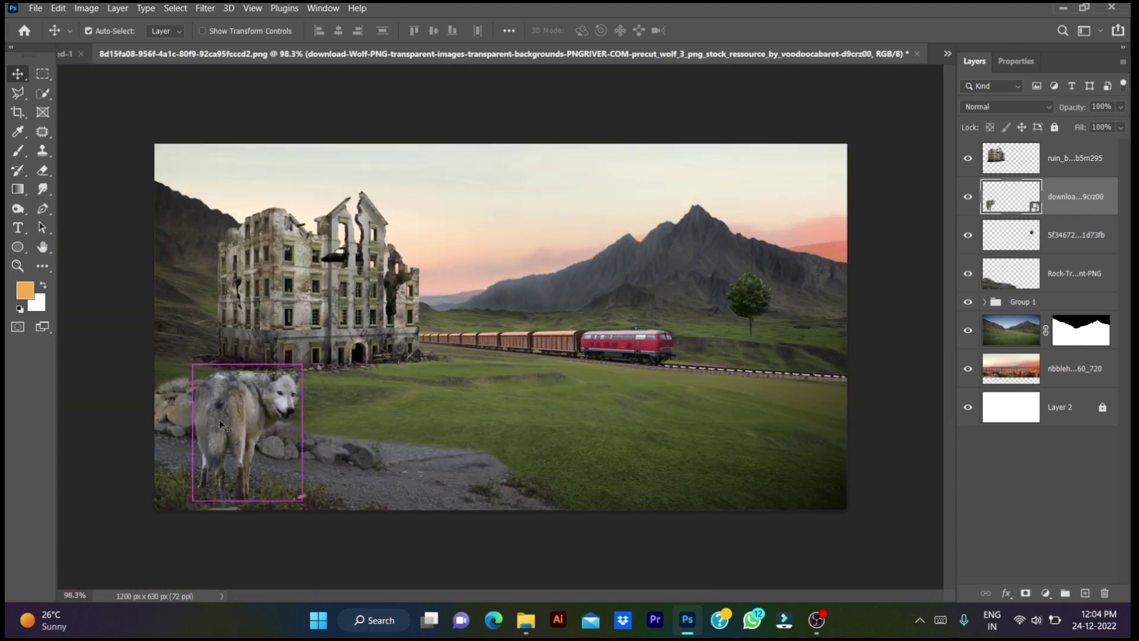
key(ctrl+t)
drag(119, 500, 109, 504)
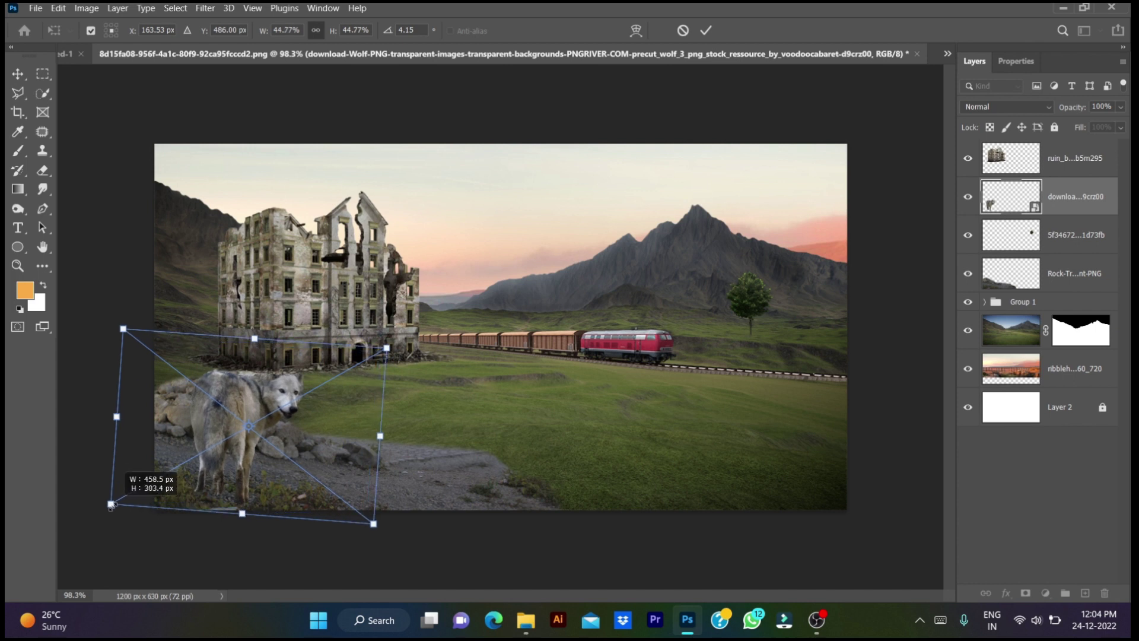
click(28, 76)
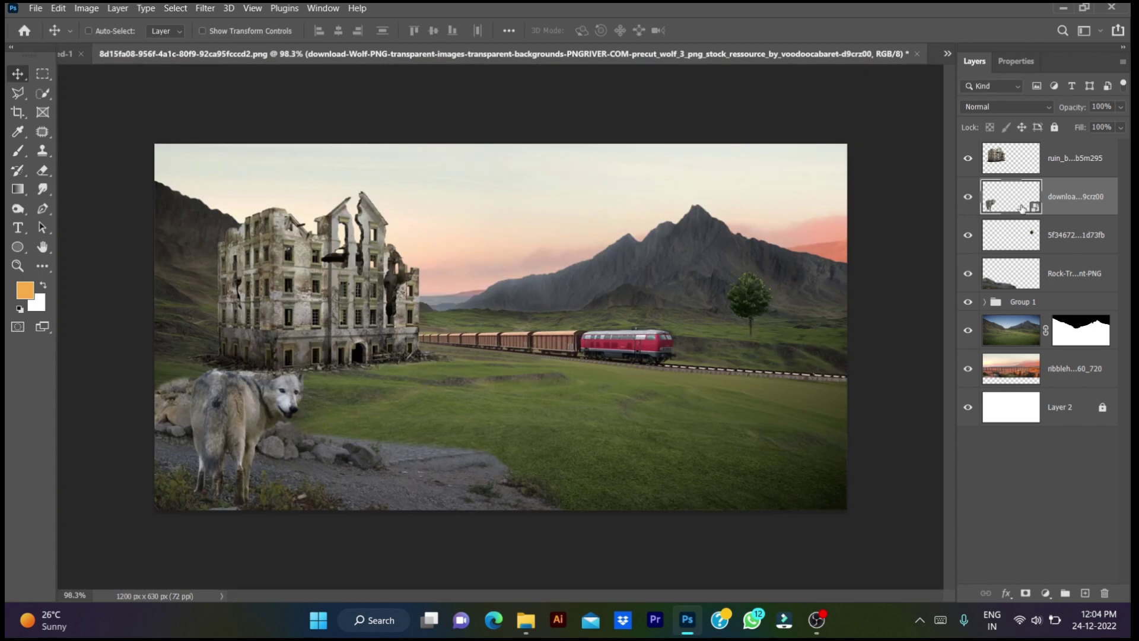
Step: Move the wolf layer to the top of the stack and rasterize it
drag(1021, 207, 1067, 151)
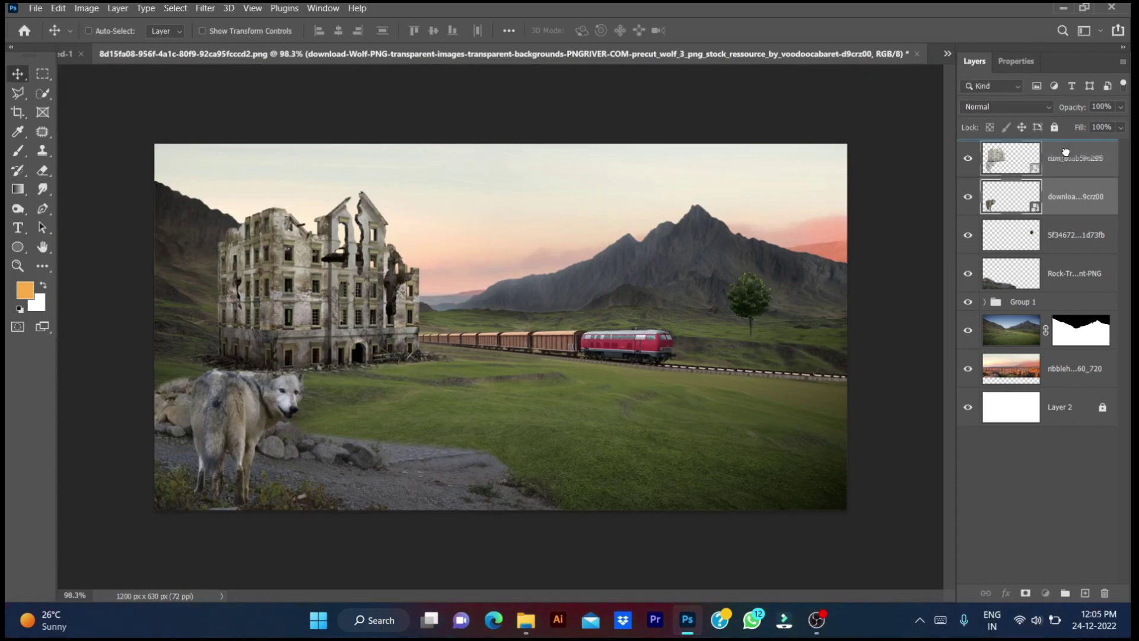
right_click(1071, 159)
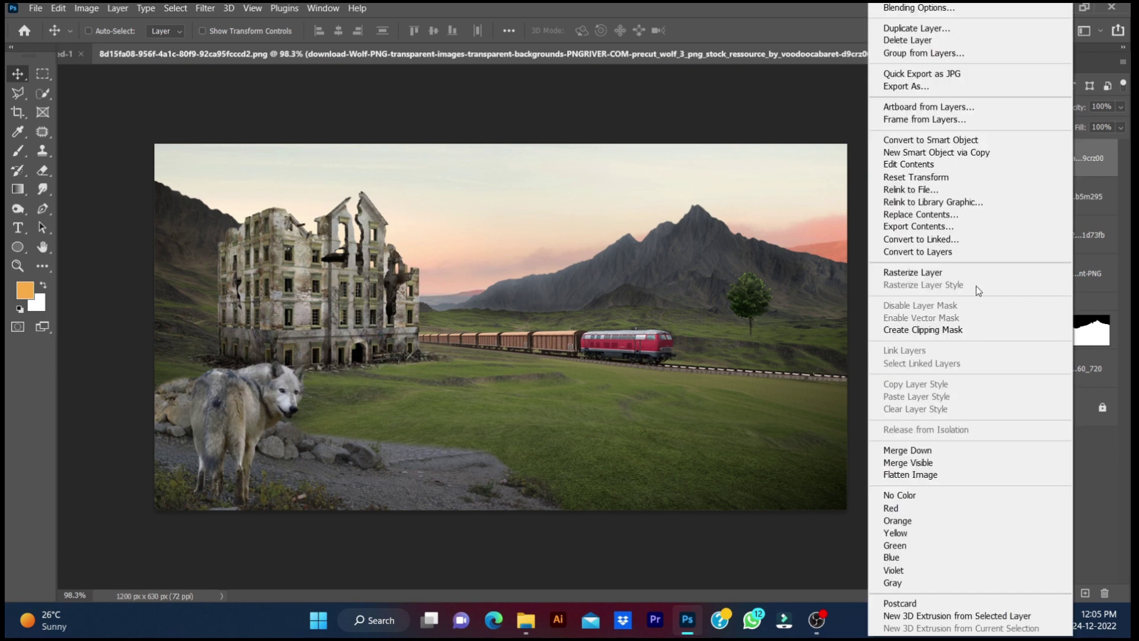
click(917, 272)
scroll(328, 388, down, 2)
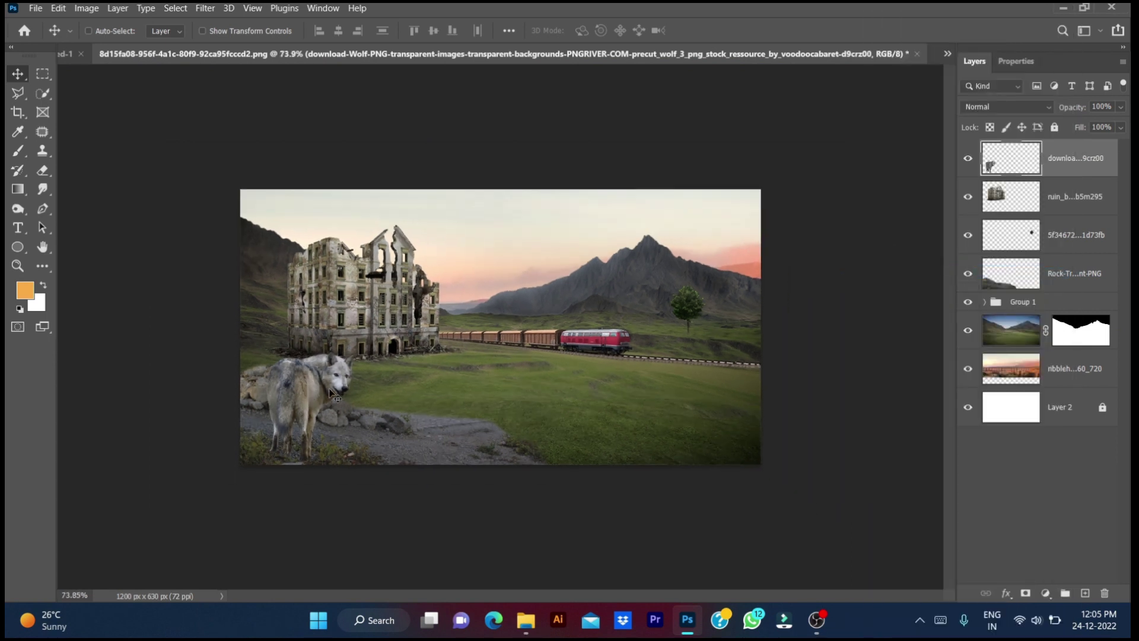
scroll(329, 388, up, 2)
scroll(621, 419, up, 2)
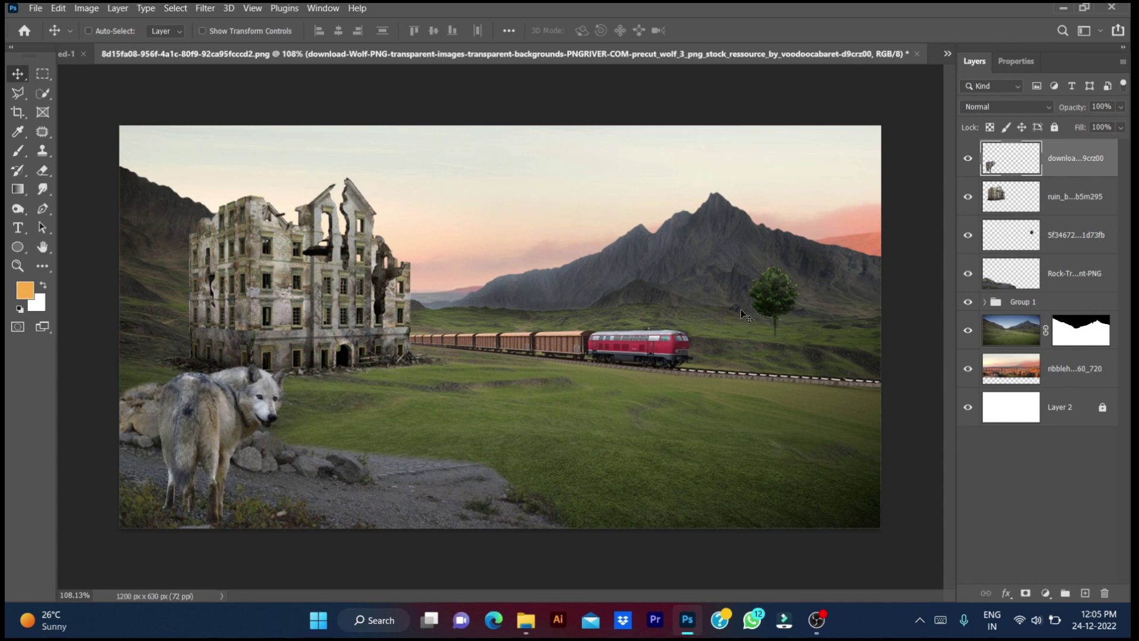
scroll(574, 341, down, 2)
scroll(575, 341, up, 2)
scroll(575, 341, down, 2)
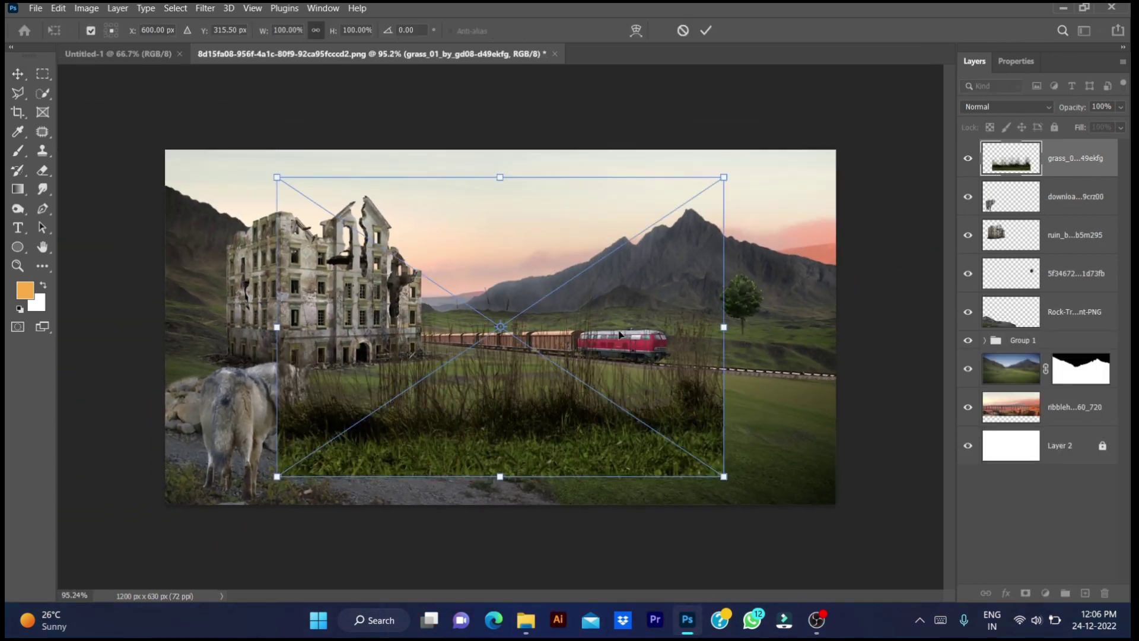
Step: Shrink the grass image to about a third, position it, and distort it into a narrow tilted tuft
scroll(619, 335, up, 2)
drag(773, 509, 573, 389)
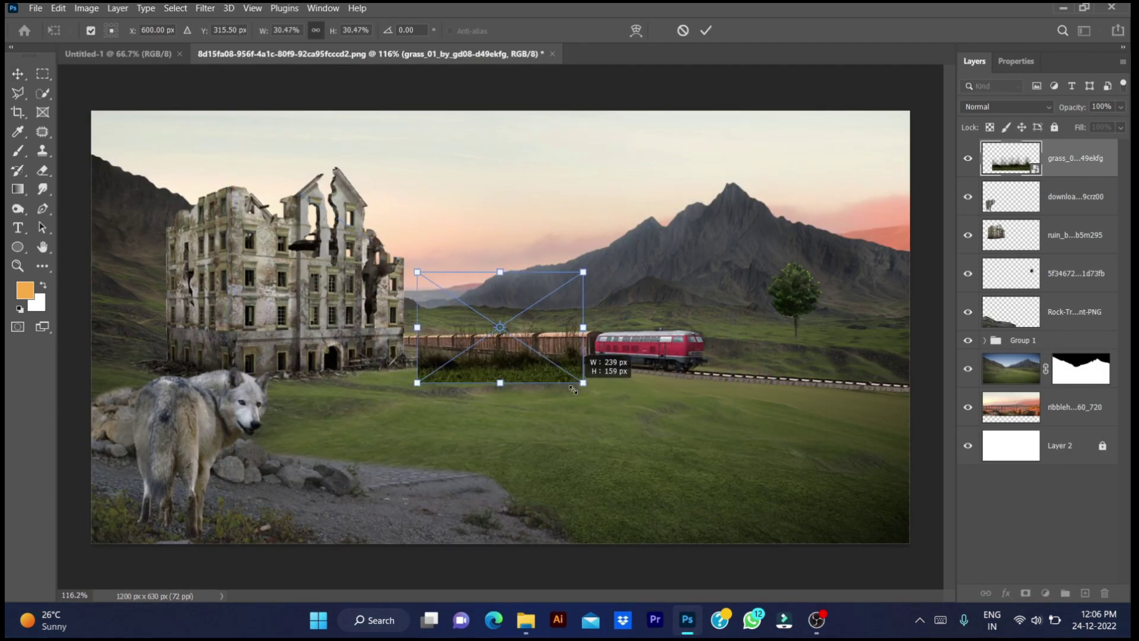
scroll(573, 389, up, 3)
scroll(378, 394, down, 1)
drag(653, 318, 605, 310)
mouse_move(540, 287)
mouse_down()
mouse_move(539, 328)
mouse_move(483, 329)
mouse_up()
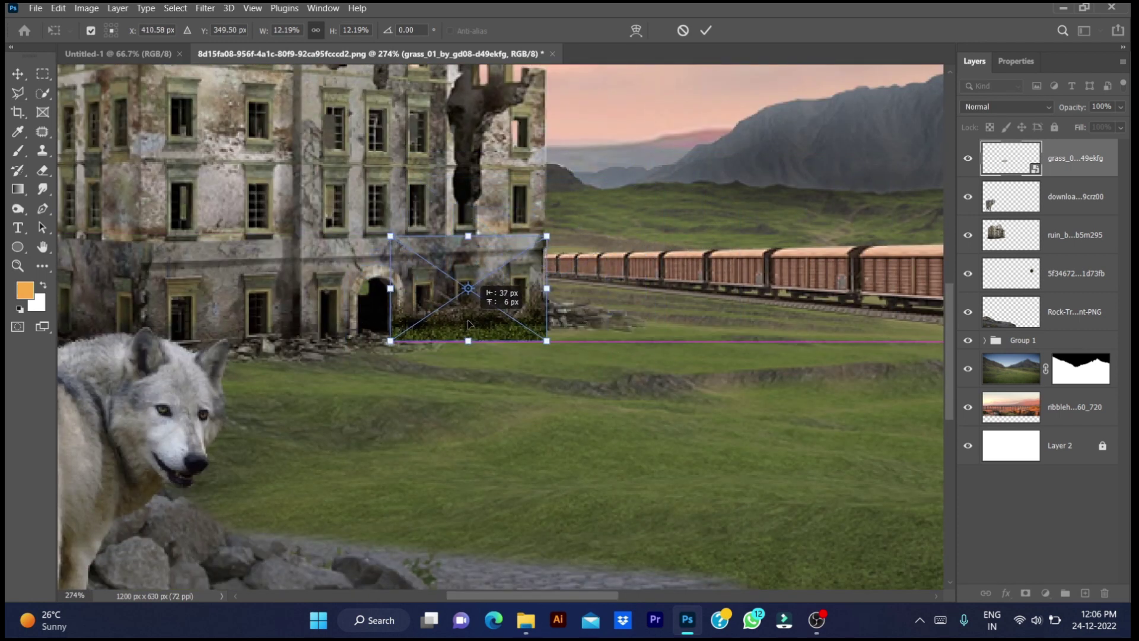
drag(560, 243, 545, 230)
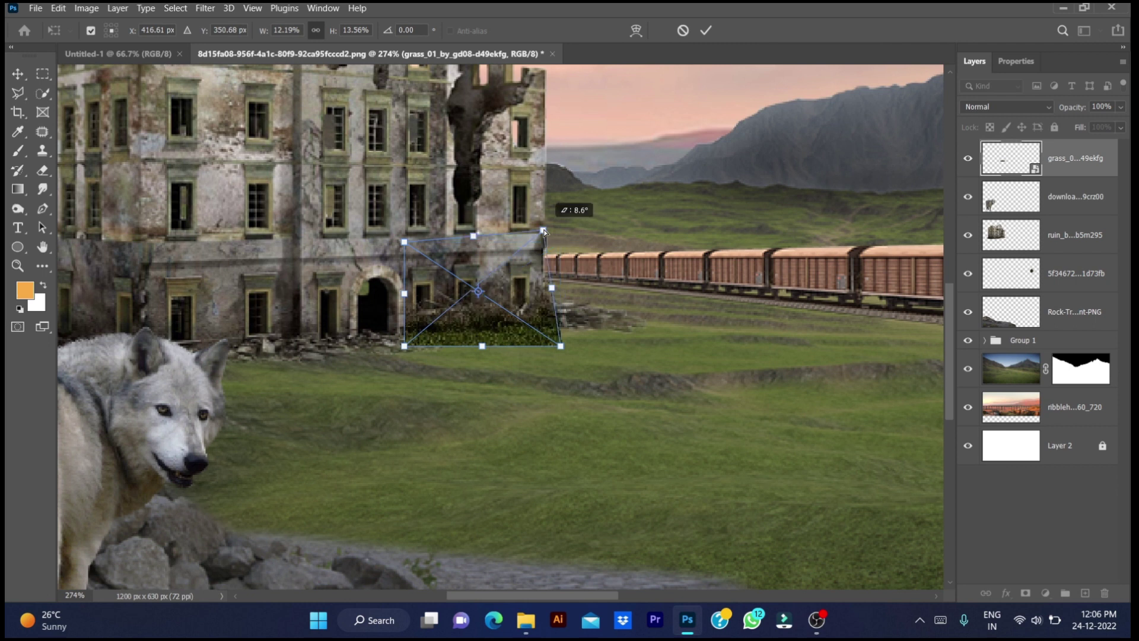
drag(561, 347, 550, 335)
drag(544, 232, 545, 243)
drag(404, 242, 405, 250)
drag(550, 334, 542, 330)
drag(405, 346, 407, 343)
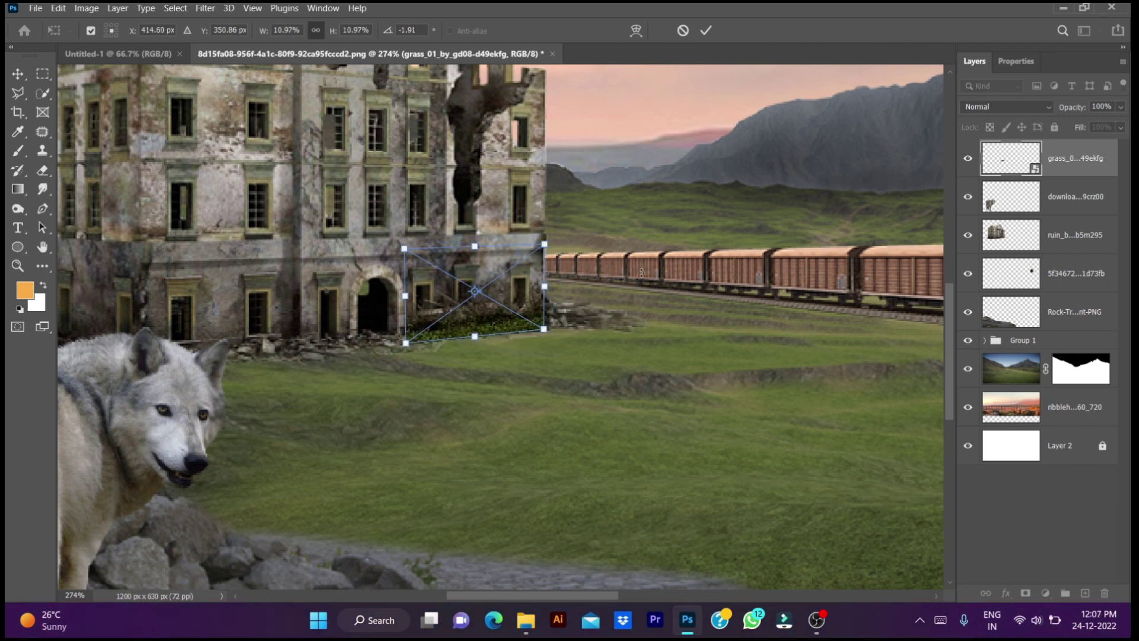
key(Return)
Step: Duplicate the grass tuft to a new spot and restack the wolf above the grass layers
right_click(1074, 158)
key(Escape)
key(e)
scroll(414, 321, up, 5)
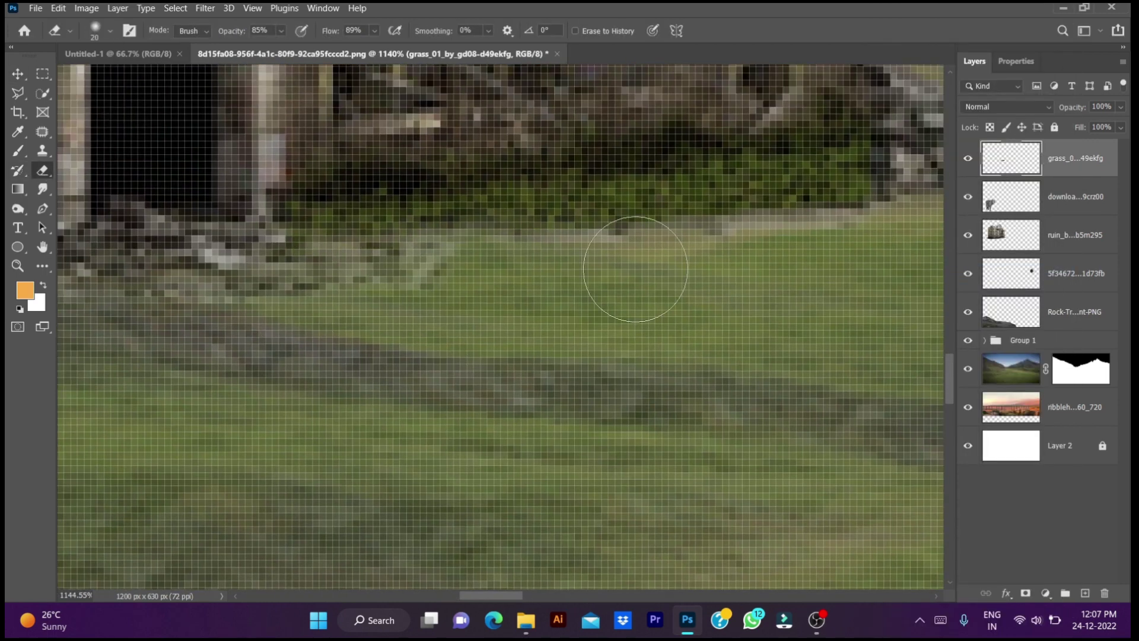
scroll(816, 261, down, 5)
scroll(782, 295, up, 1)
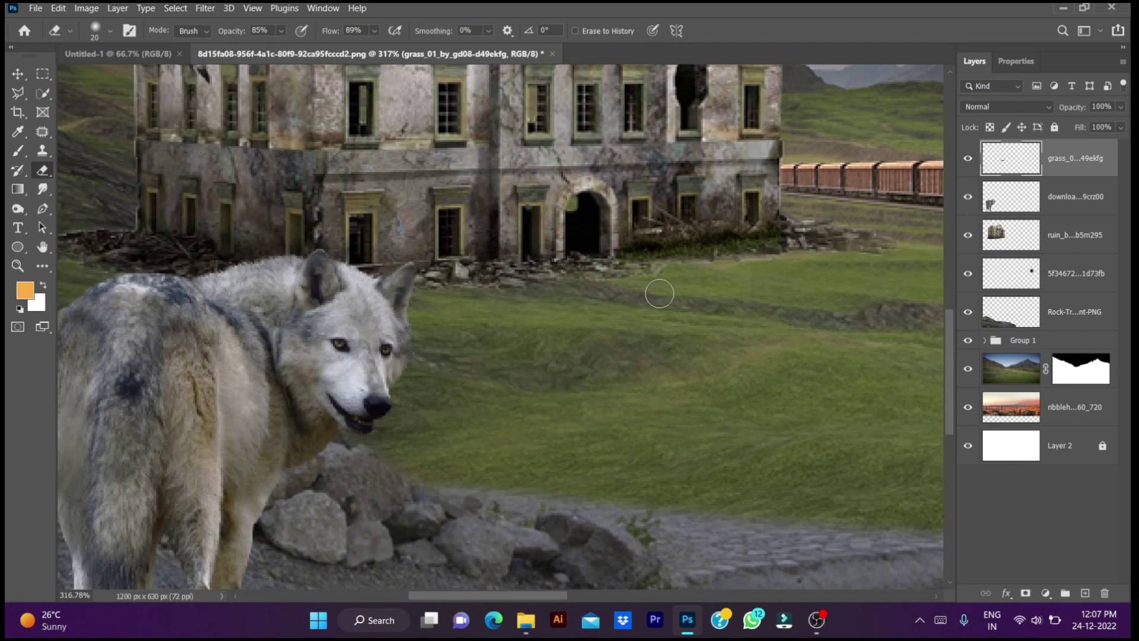
key(v)
drag(744, 248, 501, 272)
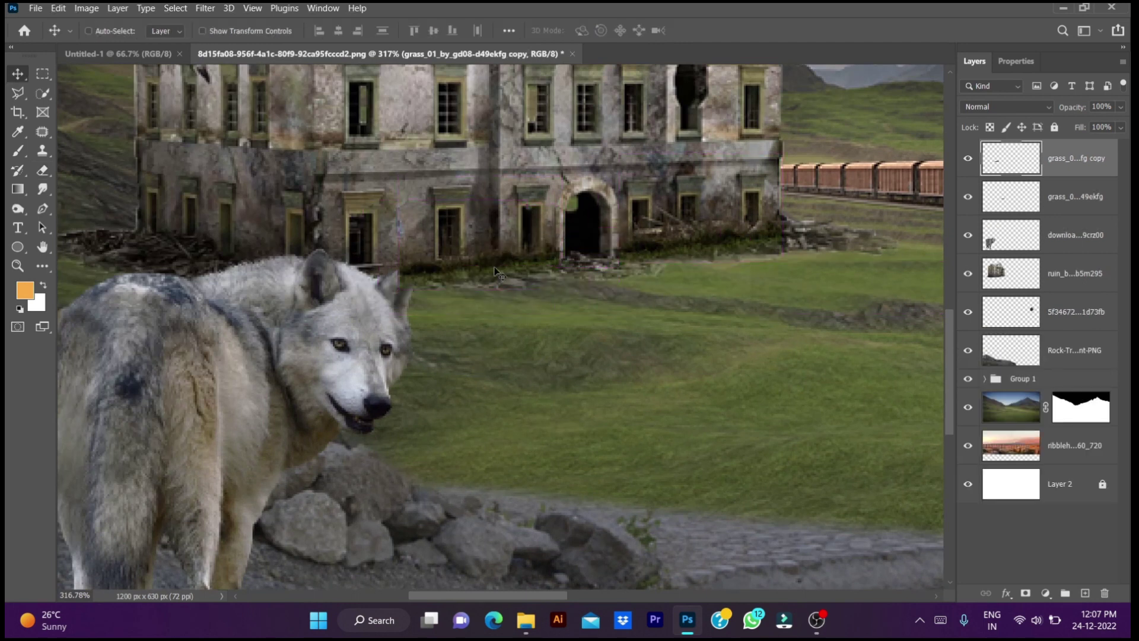
click(1044, 235)
drag(1009, 235, 1009, 152)
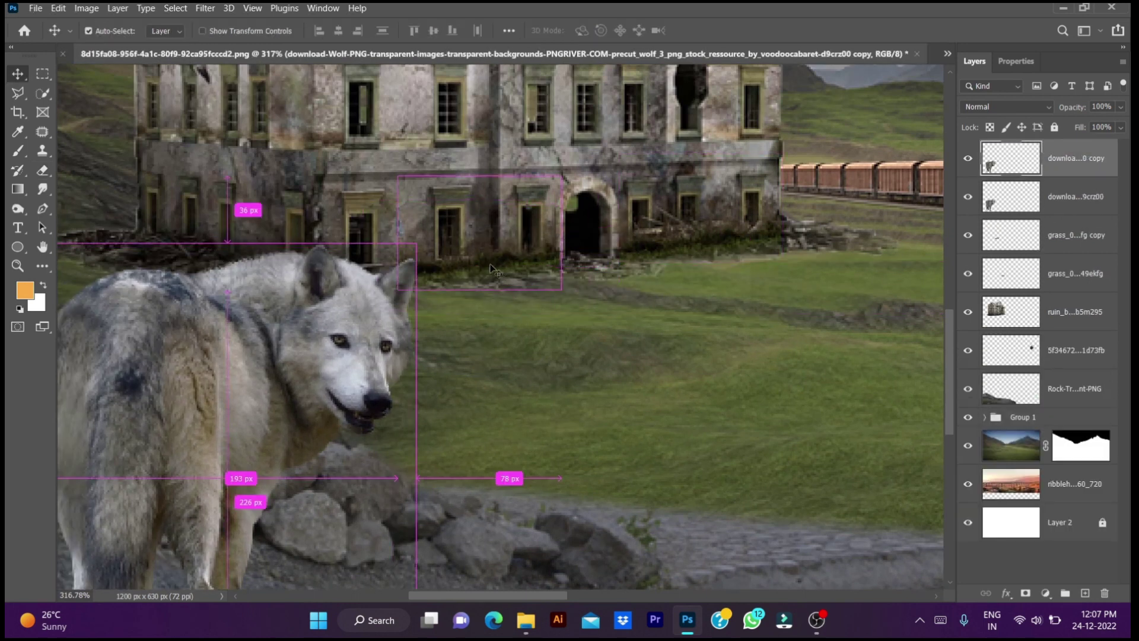
Step: Copy the grass tuft to the building's left corner and rotate and skew it to fit
click(1045, 198)
drag(510, 249, 244, 233)
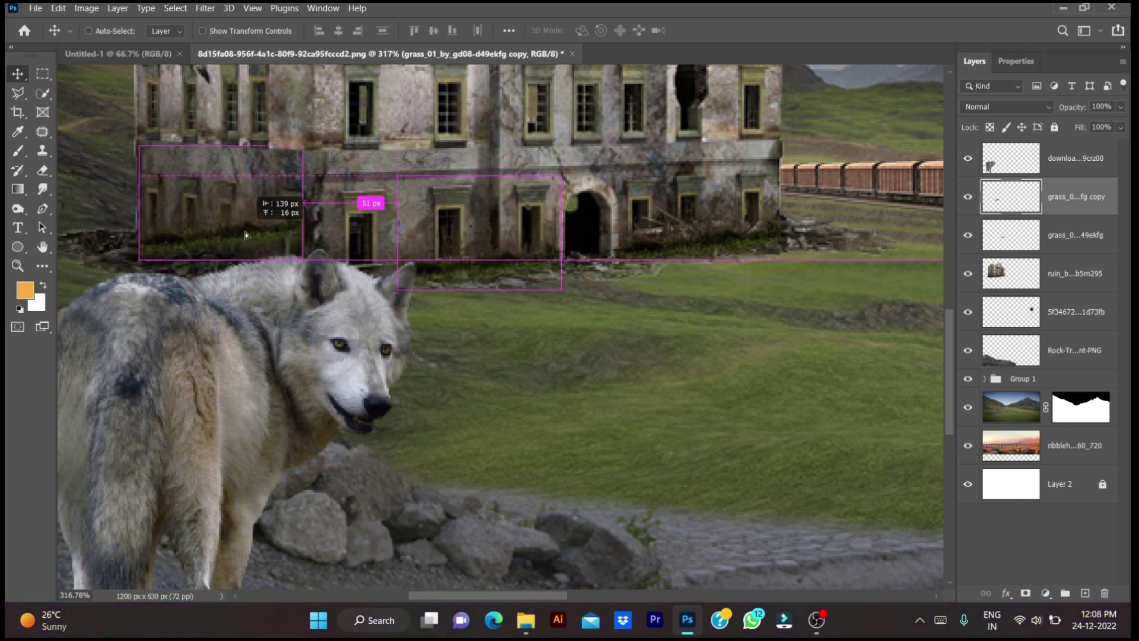
key(ctrl+t)
drag(302, 146, 301, 172)
drag(157, 269, 142, 257)
drag(140, 147, 141, 158)
key(Return)
Step: Switch to the Burn tool on the landscape layer and bring the building and wolf into view
key(ctrl+0)
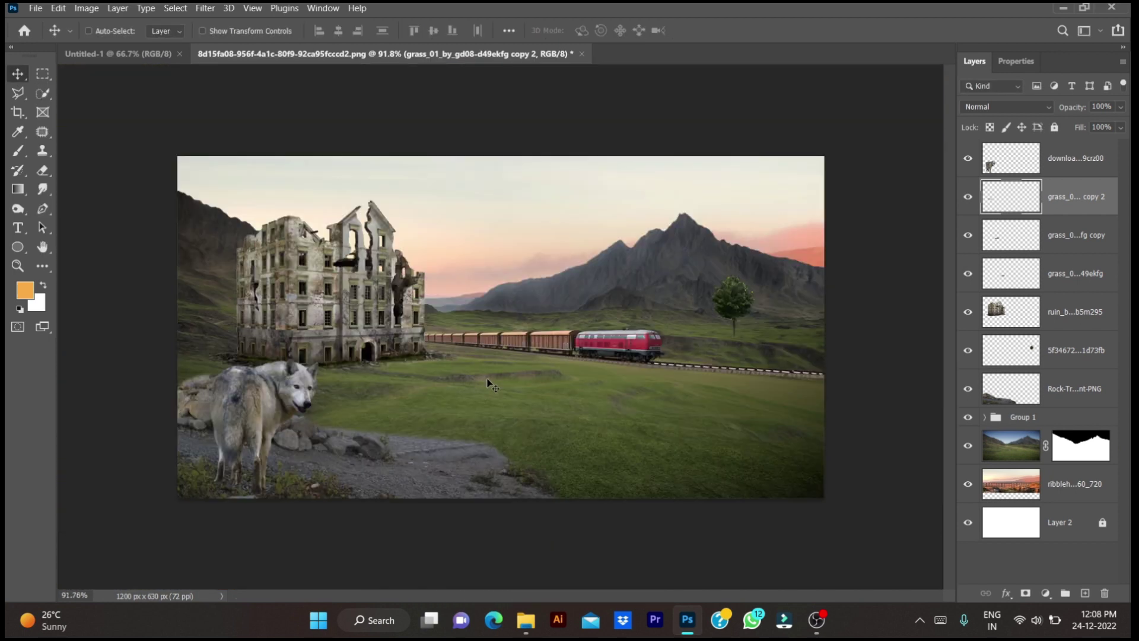
scroll(359, 367, up, 5)
click(18, 209)
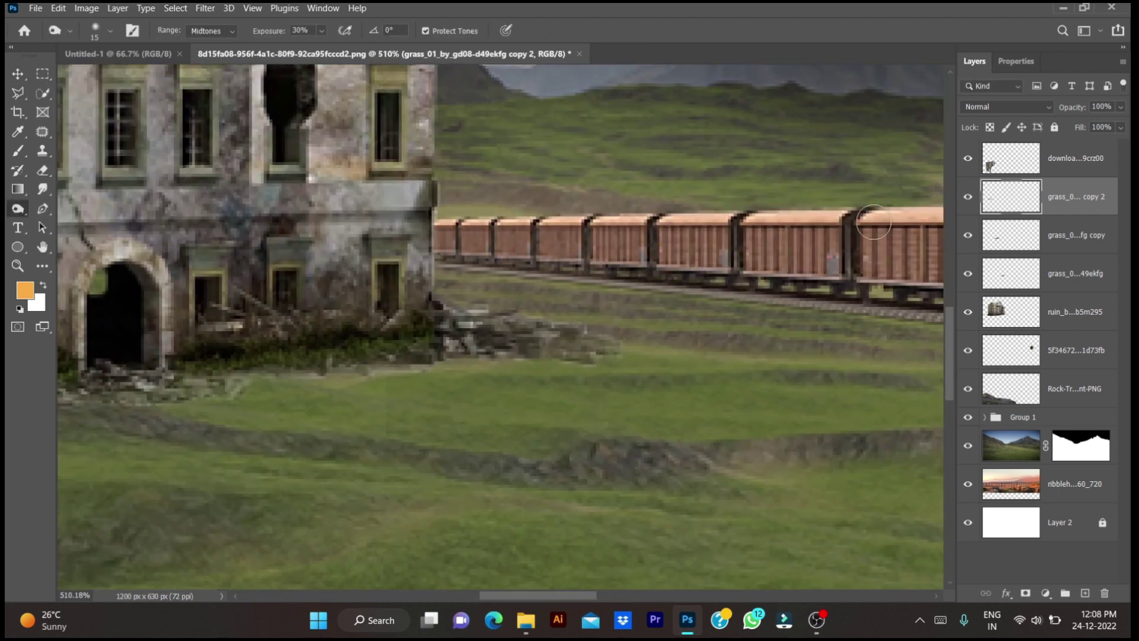
click(1012, 445)
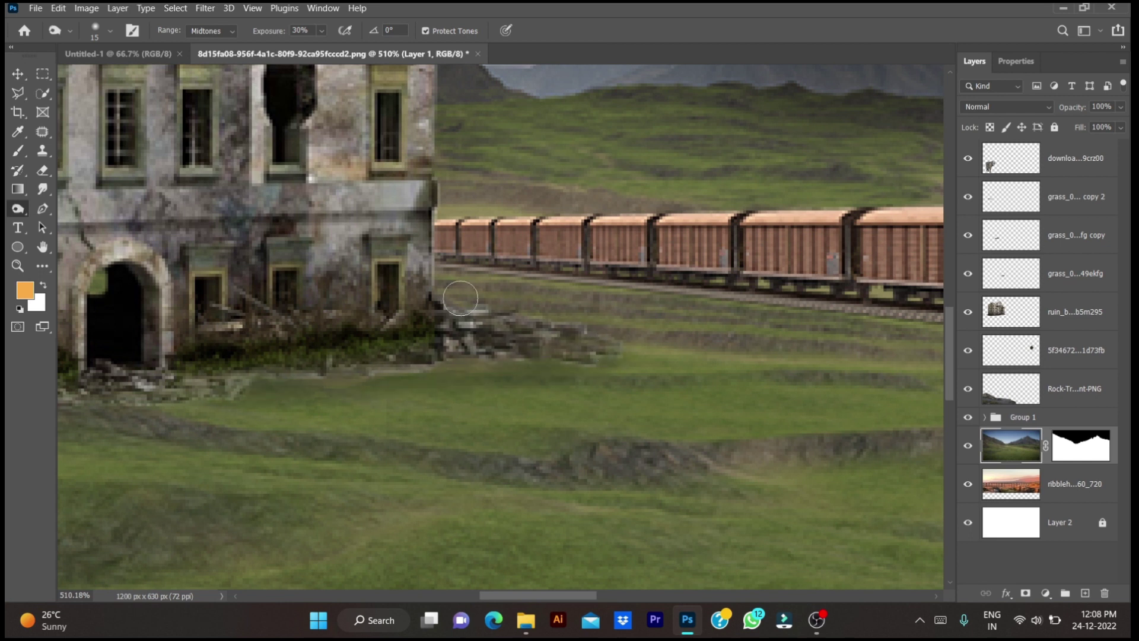
drag(241, 388, 648, 350)
scroll(348, 381, down, 2)
scroll(237, 374, down, 2)
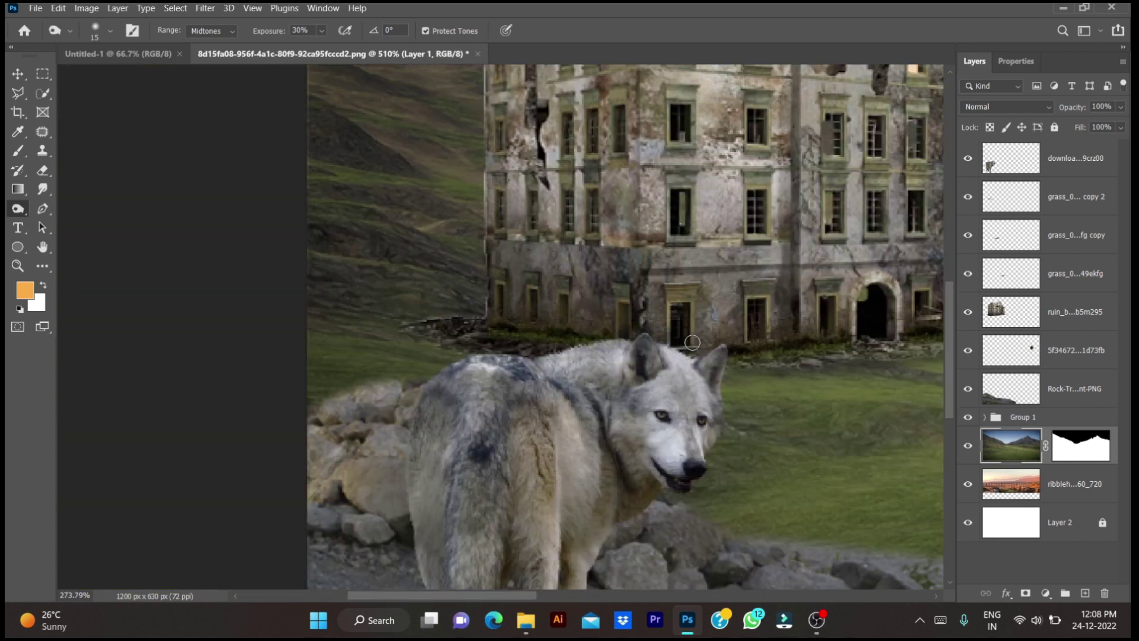
scroll(197, 375, down, 2)
scroll(147, 362, up, 2)
Step: Burn the wolf's rear leg, tail and back fur darker
ctrl+click(298, 270)
mouse_move(95, 290)
mouse_down()
mouse_move(132, 205)
mouse_move(142, 372)
mouse_up()
mouse_move(250, 170)
mouse_down()
mouse_move(314, 190)
mouse_move(148, 249)
mouse_move(113, 516)
mouse_up()
scroll(211, 373, down, 3)
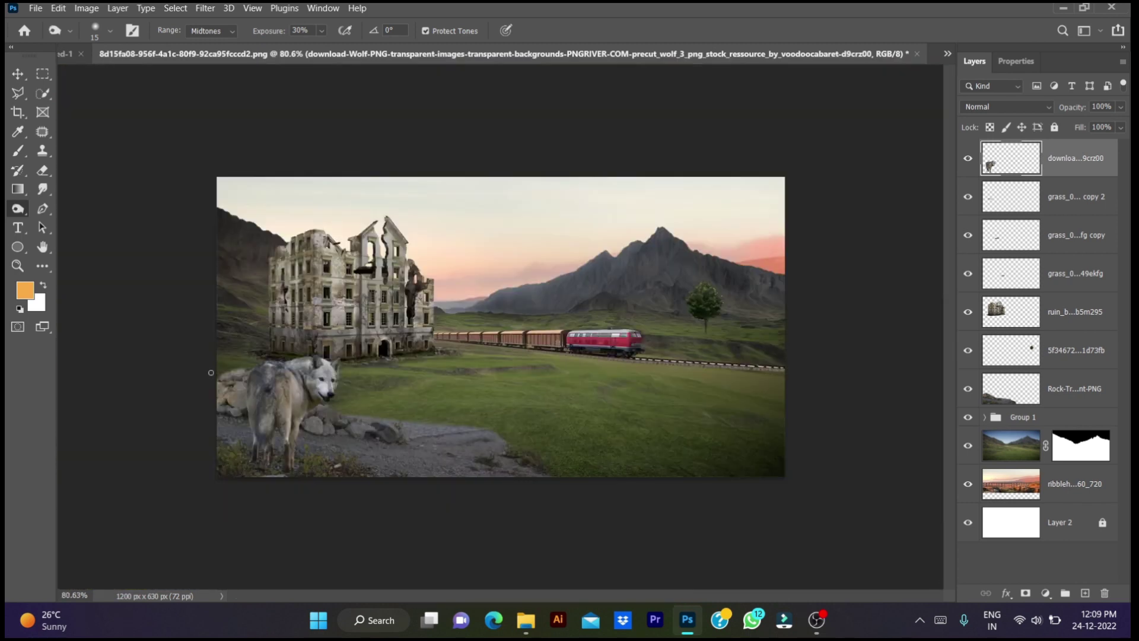
scroll(501, 470, up, 3)
scroll(510, 486, down, 2)
click(1038, 352)
key(v)
scroll(636, 308, down, 1)
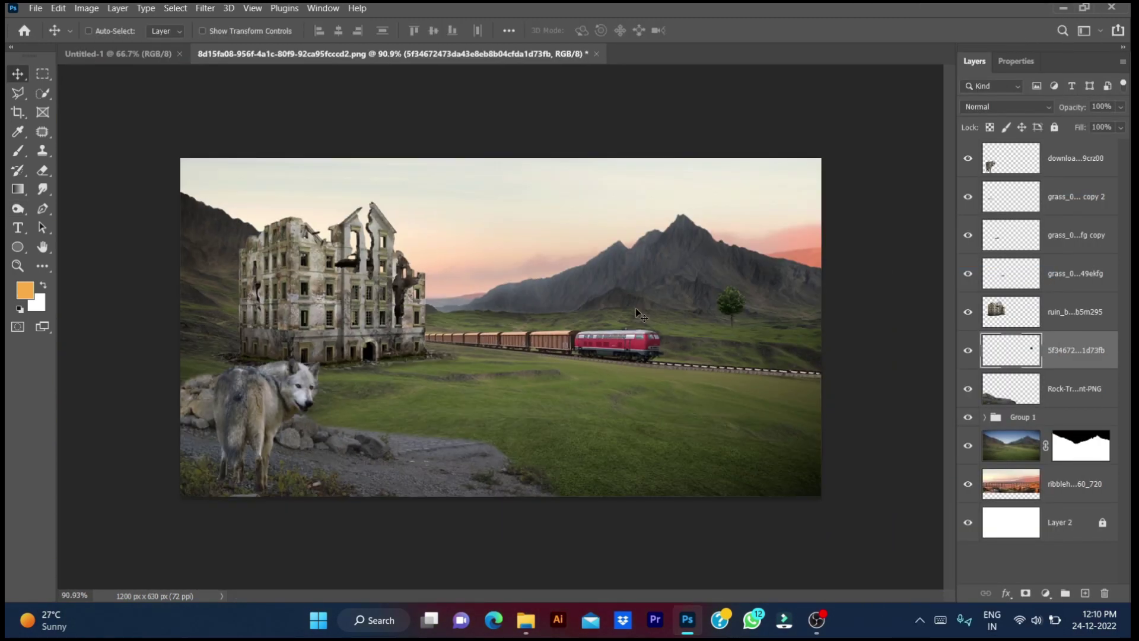
Step: Shift the ruined building's midtones toward red with Color Balance
click(1038, 312)
click(86, 8)
click(279, 130)
drag(904, 152, 927, 155)
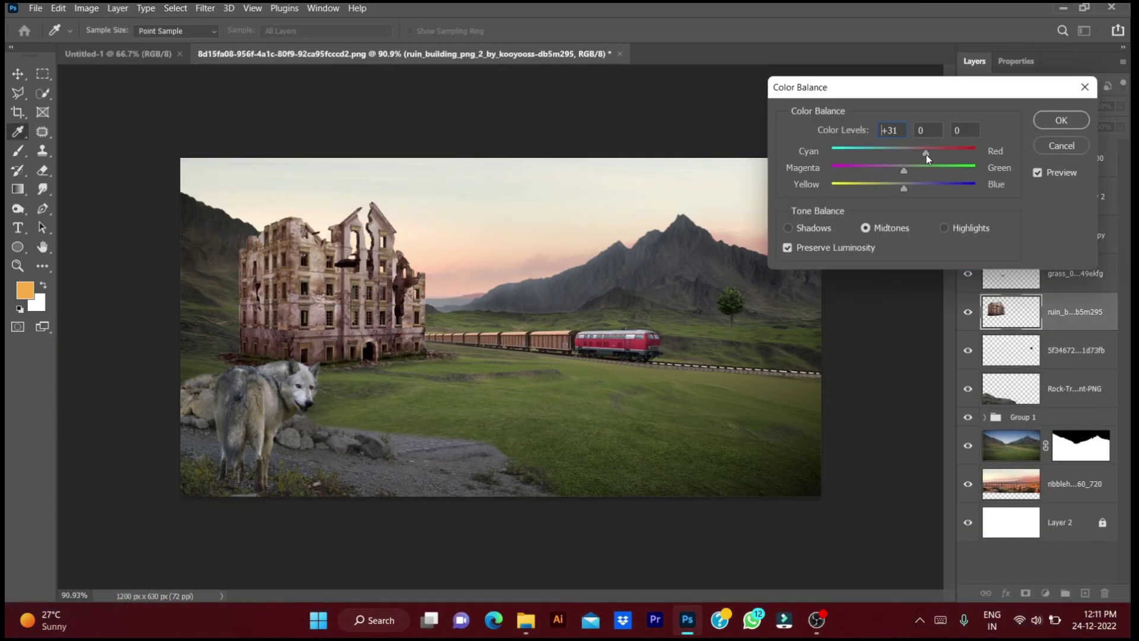
key(Return)
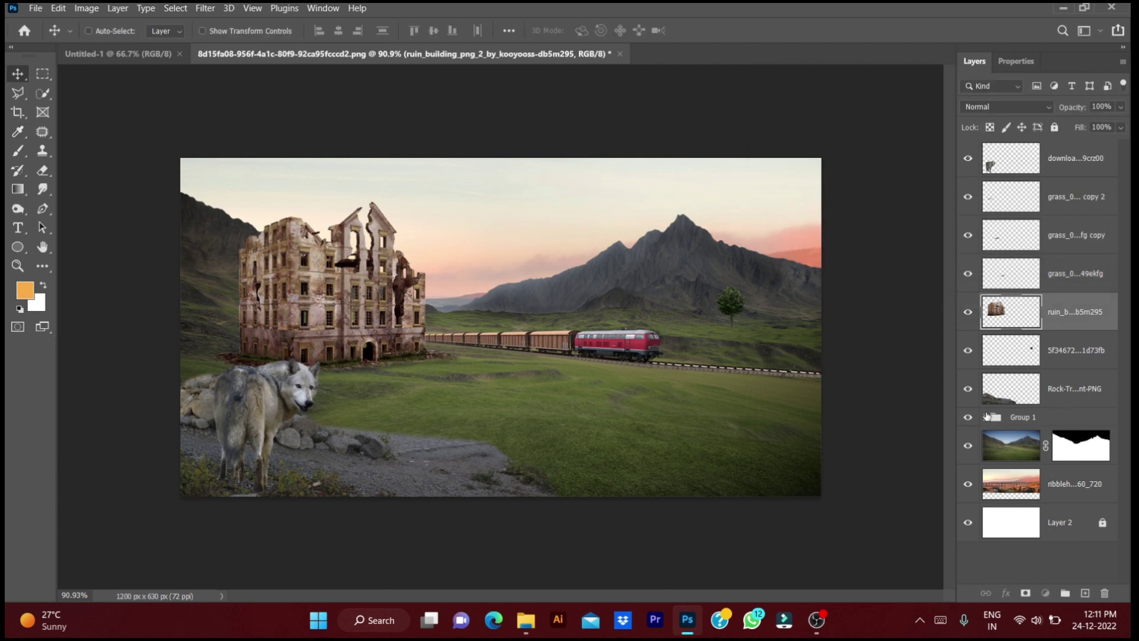
Step: Warm the locomotive in Group 1 toward red with Color Balance
click(986, 417)
click(1006, 419)
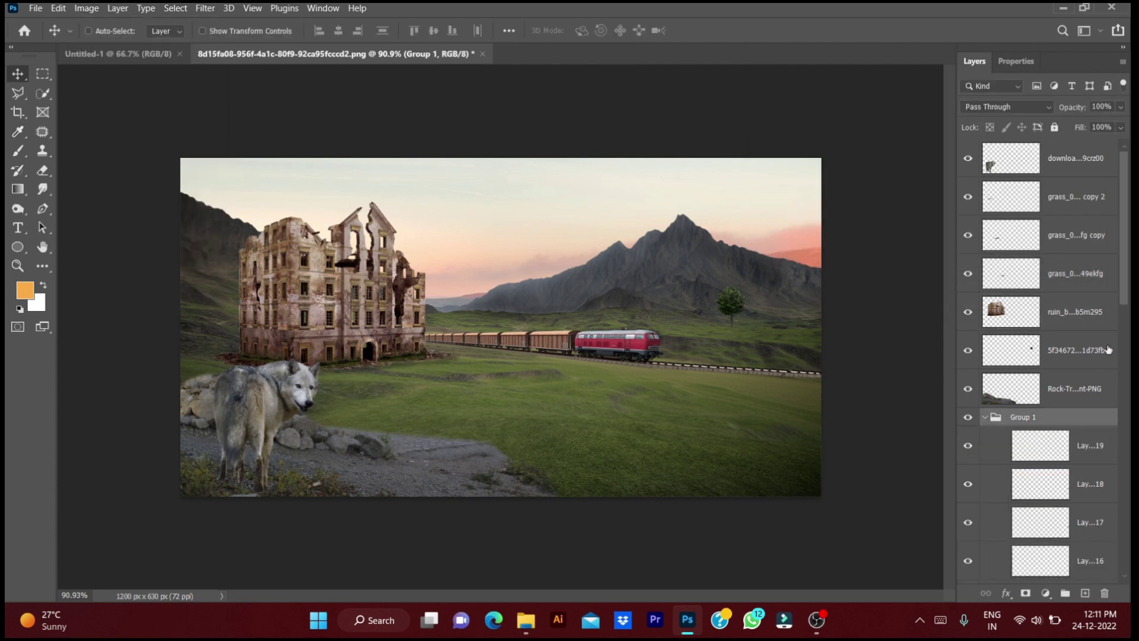
click(86, 8)
click(279, 130)
drag(903, 152, 938, 153)
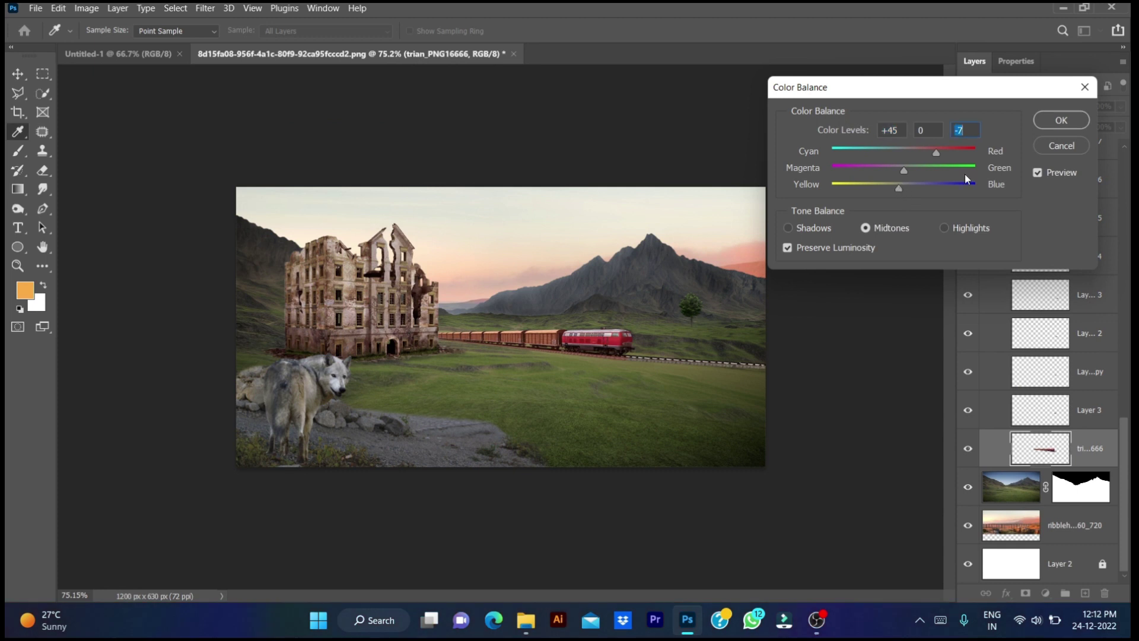
key(Return)
Step: Apply a warmer Color Balance to the train carriage layer
scroll(1038, 356, up, 5)
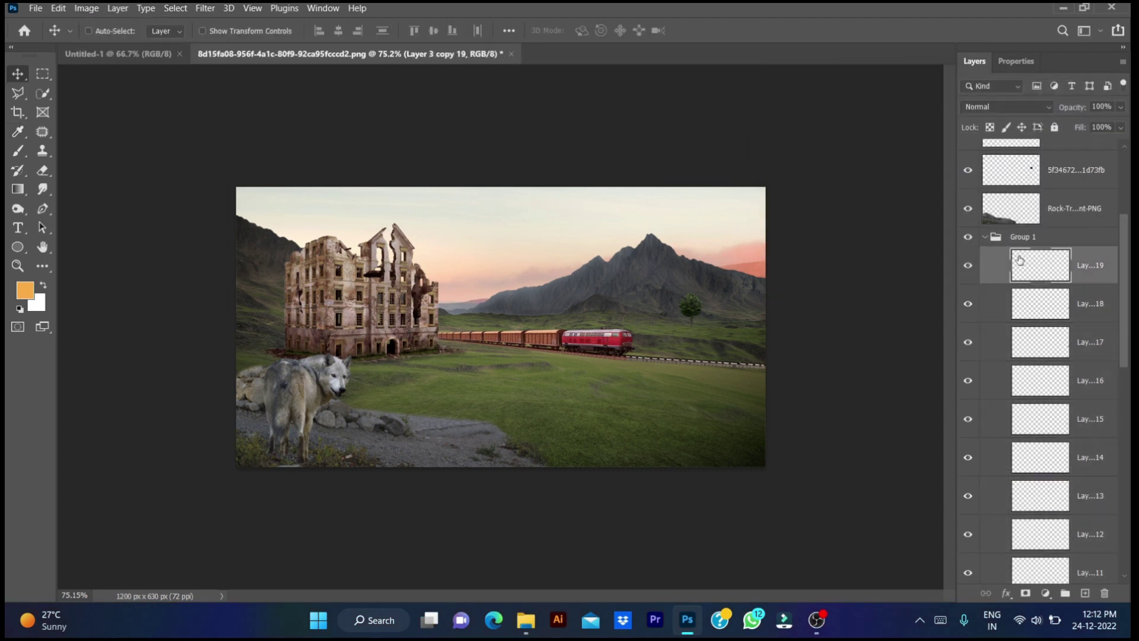
scroll(1038, 356, down, 5)
click(1089, 410)
key(ctrl+u)
click(1009, 149)
key(ctrl+b)
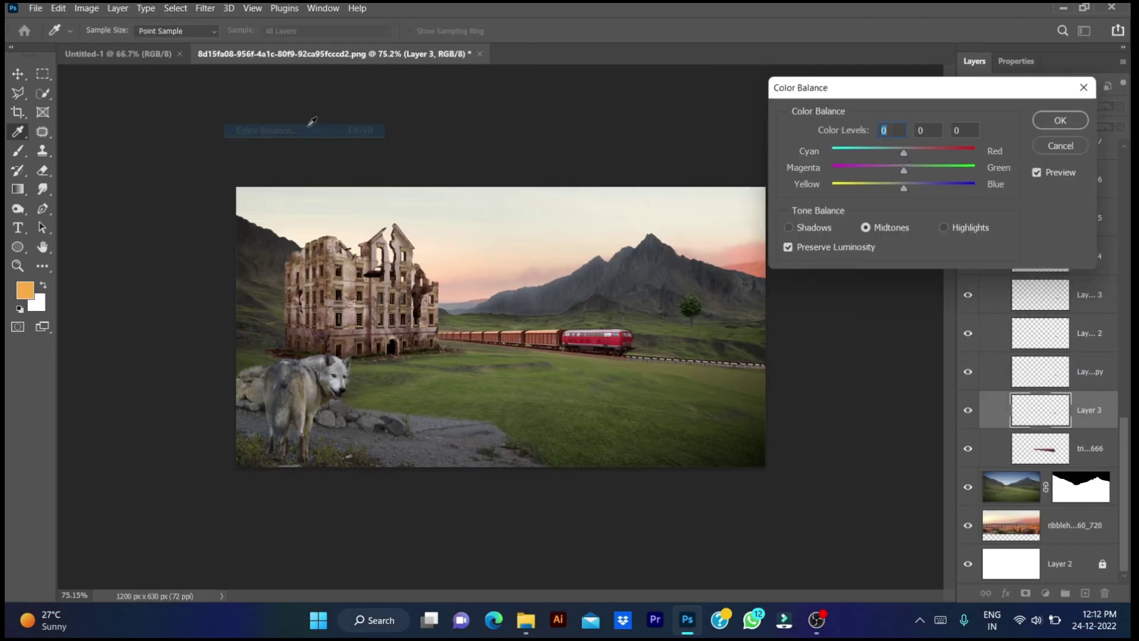
key(Return)
key(v)
Step: Ungroup Group 1 so the train carriage layers stand separately
click(1041, 448)
scroll(1038, 356, up, 5)
key(ctrl+u)
scroll(1041, 291, down, 5)
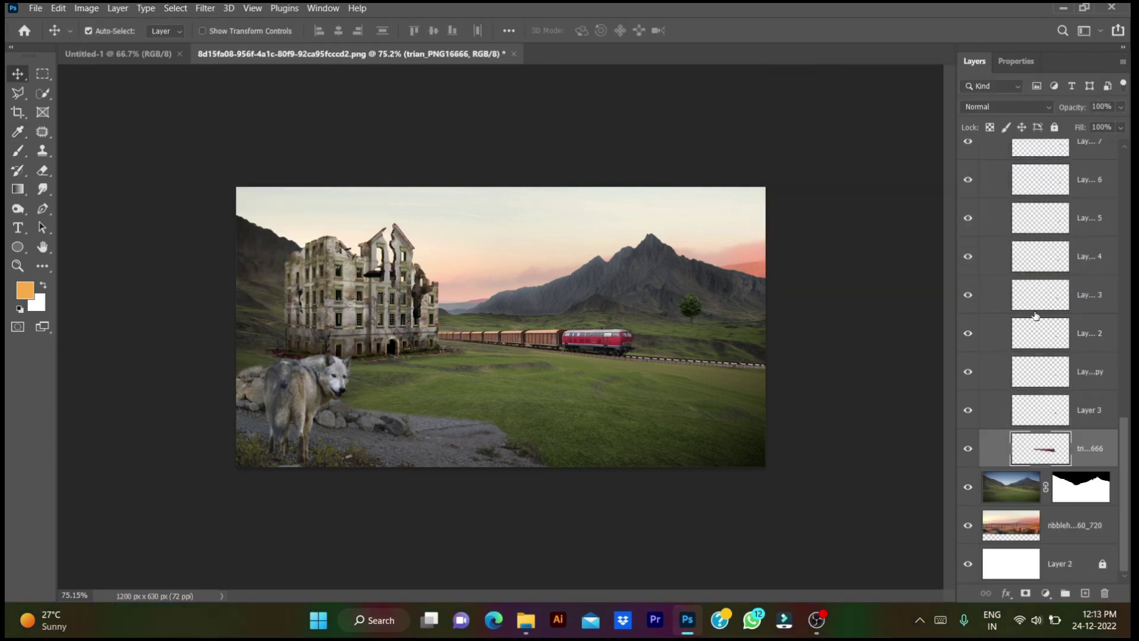
right_click(1089, 409)
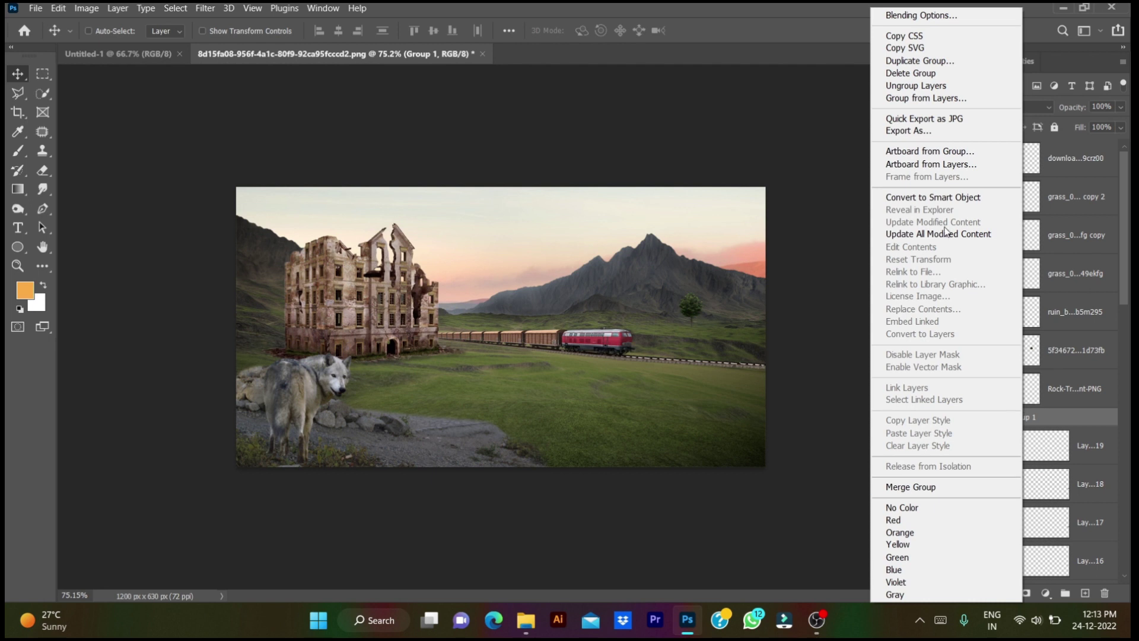
click(973, 84)
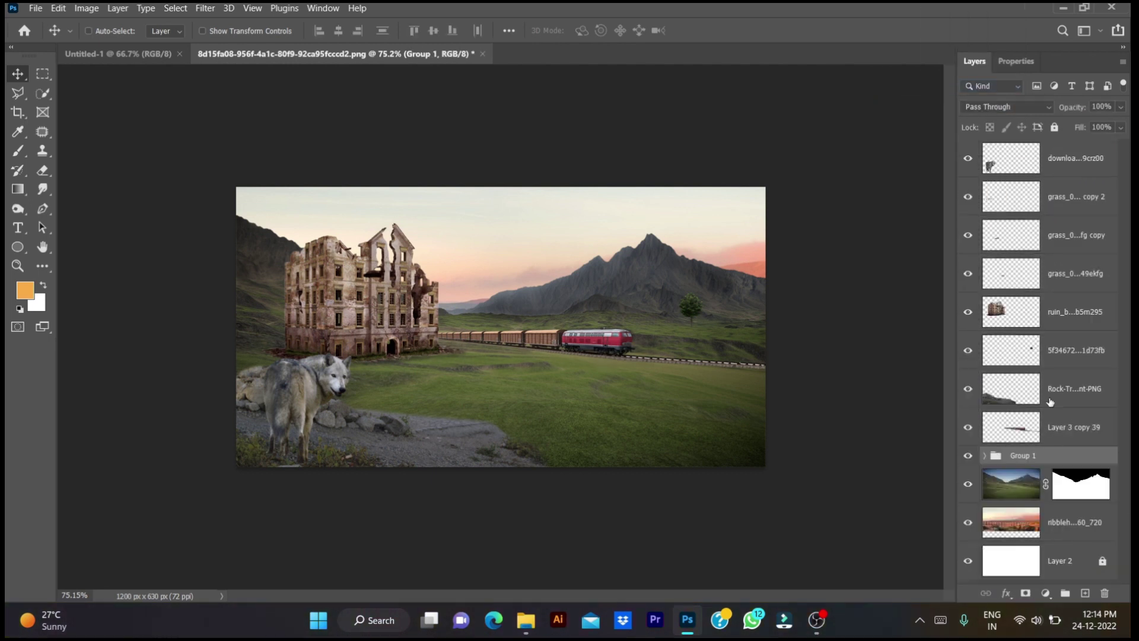
key(ctrl+b)
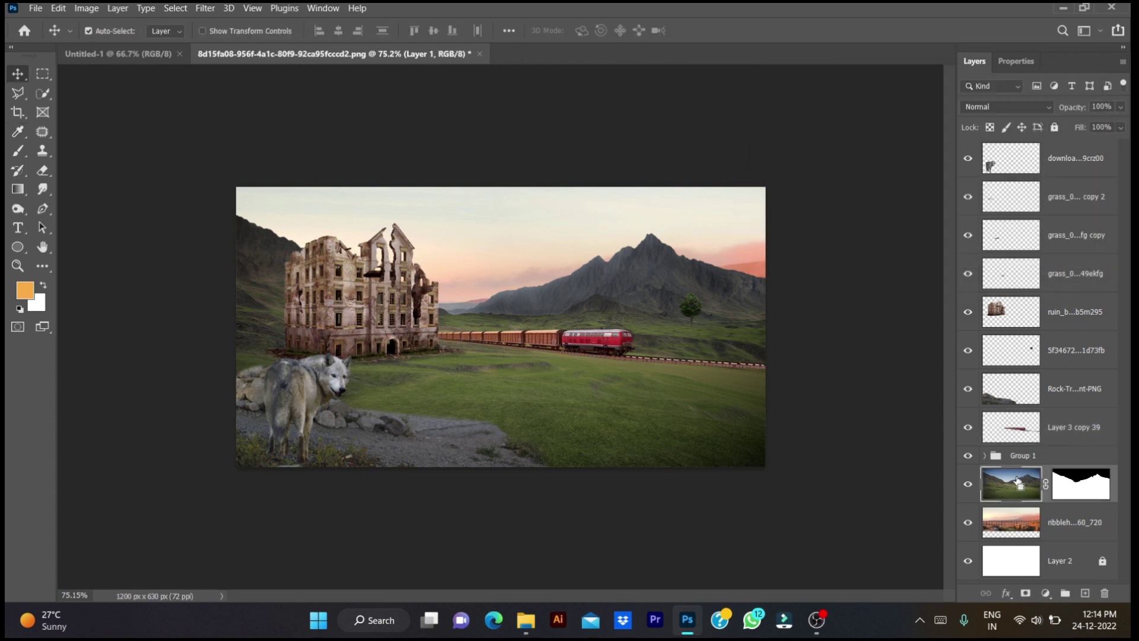
Step: Warm the rocks layer toward red with Color Balance
click(1071, 389)
key(ctrl+b)
drag(903, 185, 885, 187)
click(1062, 120)
Step: Check the tree's Color Balance, then shift the wolf's colours toward red
click(1071, 350)
key(ctrl+b)
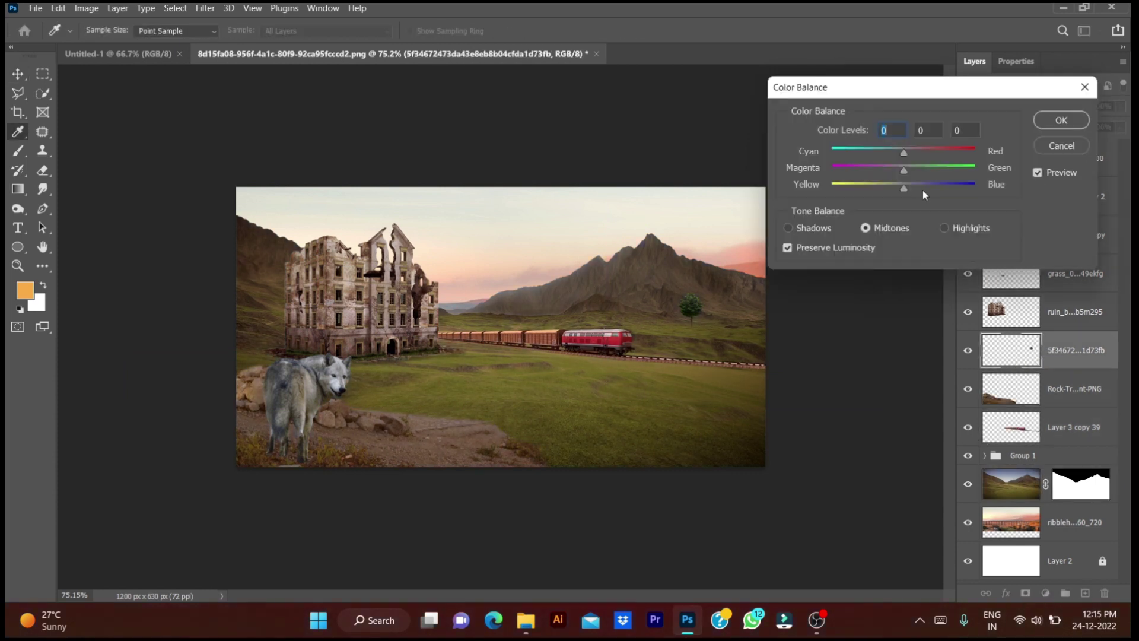
key(Return)
click(1045, 159)
key(ctrl+b)
drag(904, 152, 928, 155)
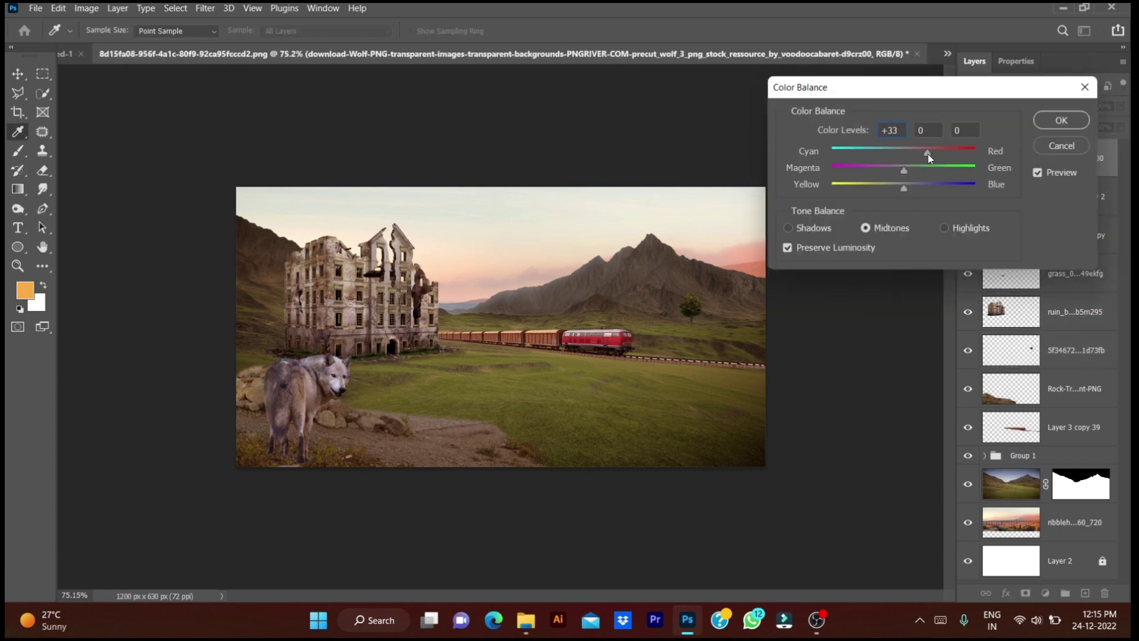
click(1083, 130)
scroll(401, 432, up, 3)
Step: Scroll to preview the finished warm sunset composite
scroll(401, 432, down, 1)
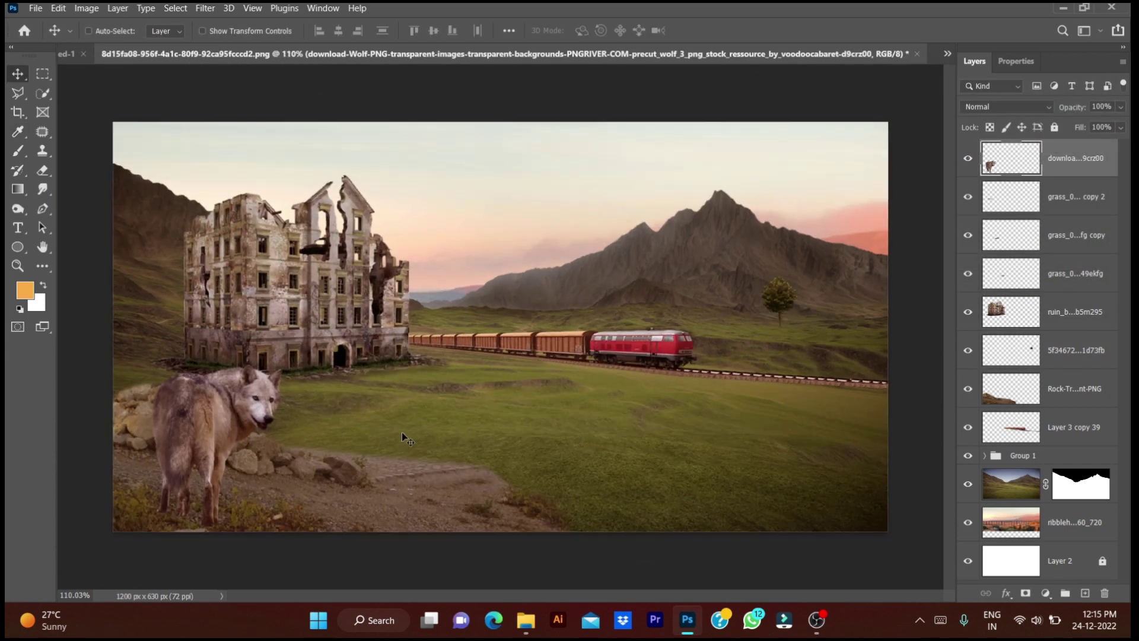